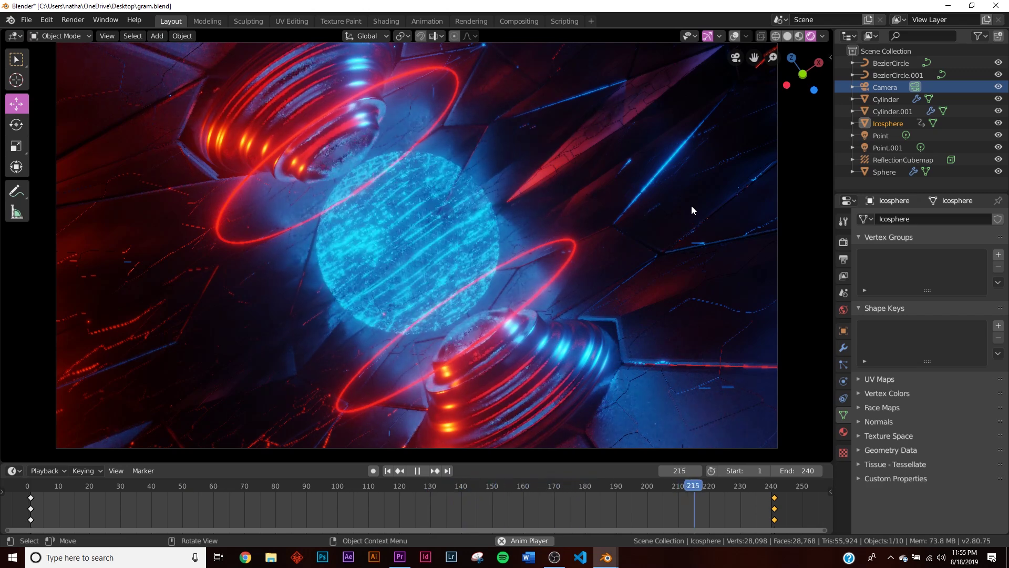
pyautogui.scroll(5, 456, 264)
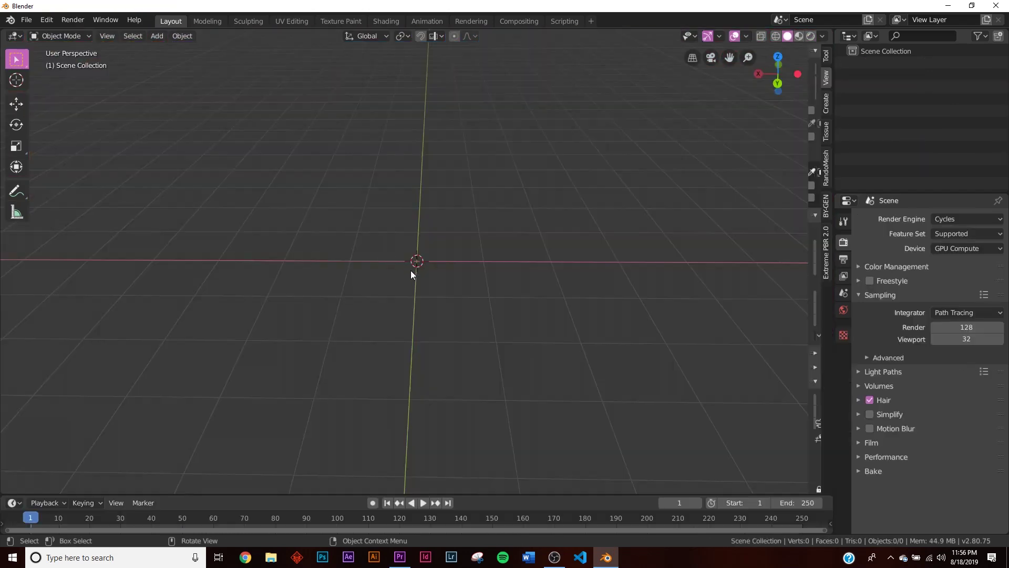
# Step: Add an Ico Sphere mesh to the empty scene at the 3D cursor
pyautogui.hotkey('shift', 'a')
pyautogui.hotkey('shift', 'a')
pyautogui.moveTo(449, 227)
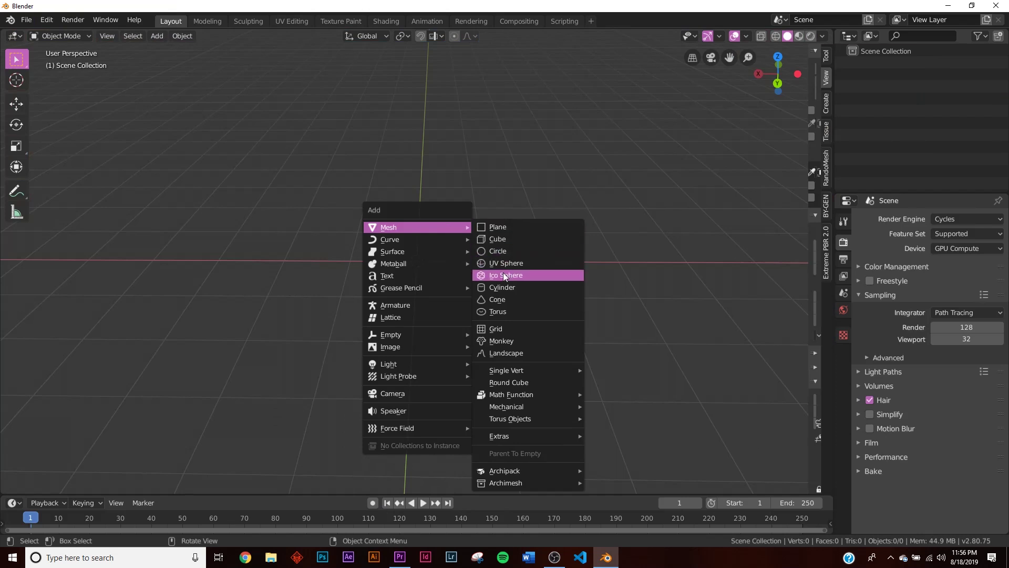
pyautogui.click(503, 275)
# Step: Subdivide the whole ico sphere mesh in Edit Mode with 3 cuts and return to Object Mode
pyautogui.press('Tab')
pyautogui.rightClick(458, 248)
pyautogui.click(458, 249)
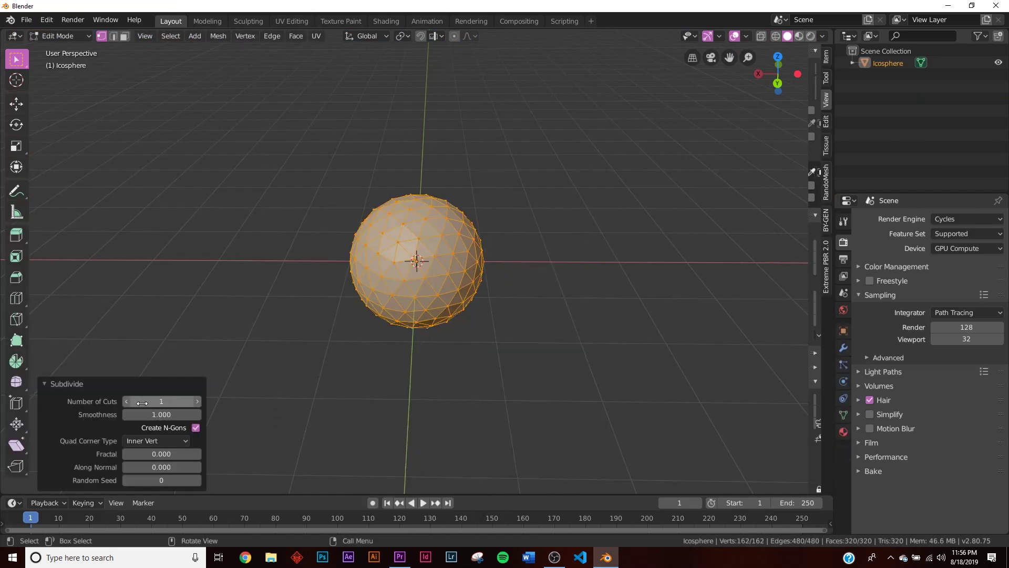
pyautogui.click(197, 401)
pyautogui.click(198, 401)
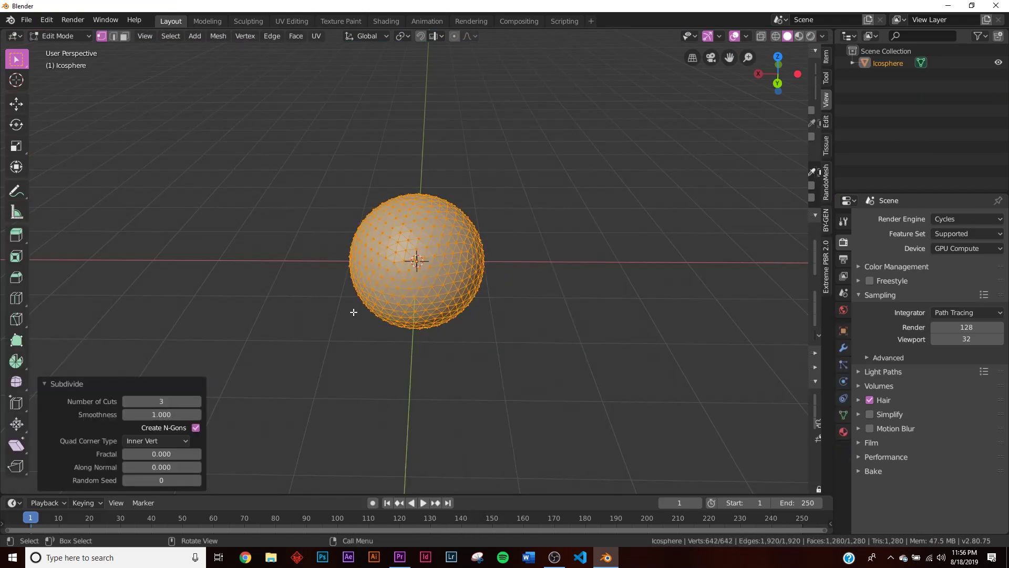
pyautogui.scroll(6, 429, 278)
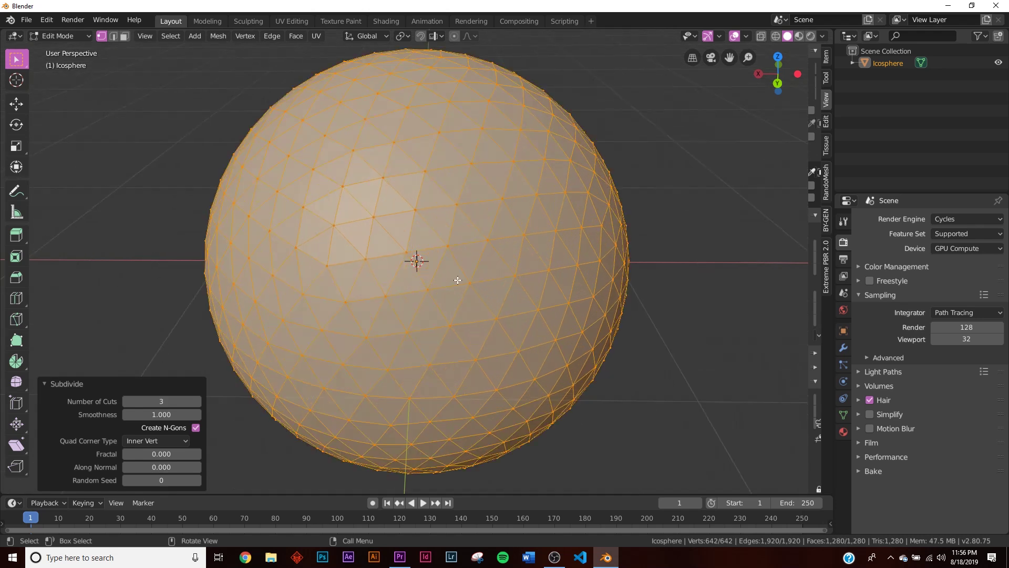
pyautogui.press('Tab')
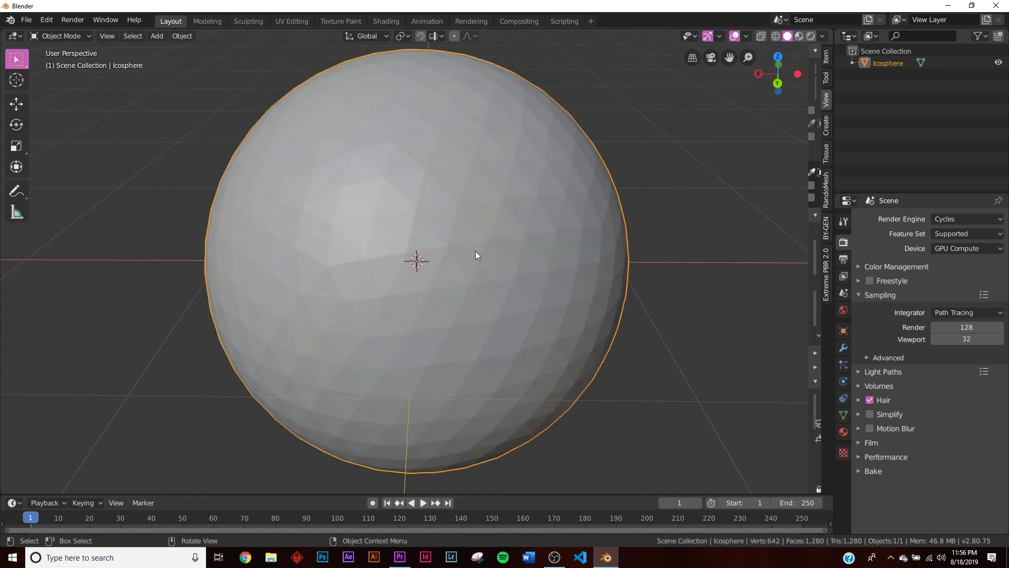
# Step: Open the Shading workspace and set the render engine to Eevee
pyautogui.click(393, 20)
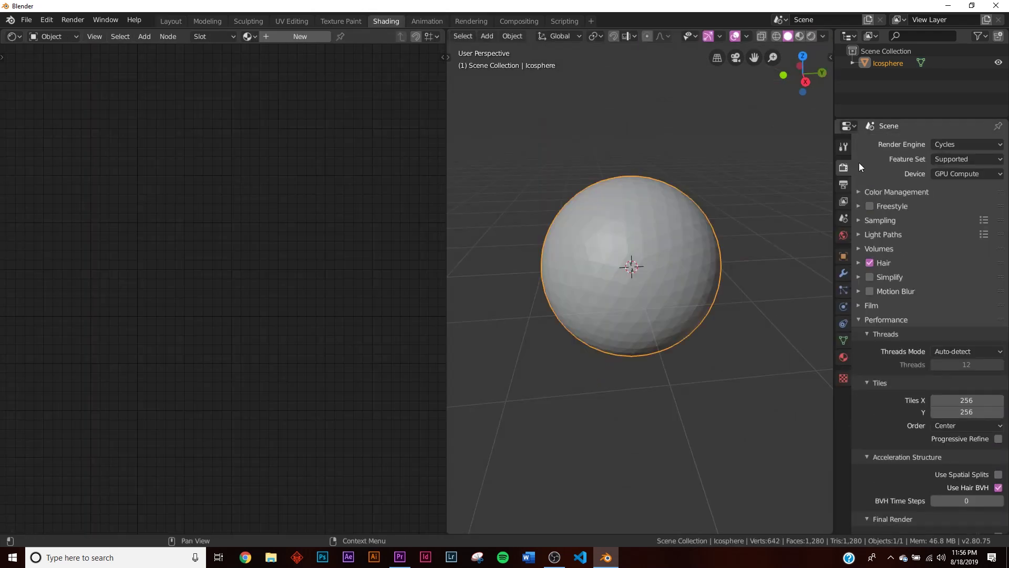
pyautogui.click(944, 146)
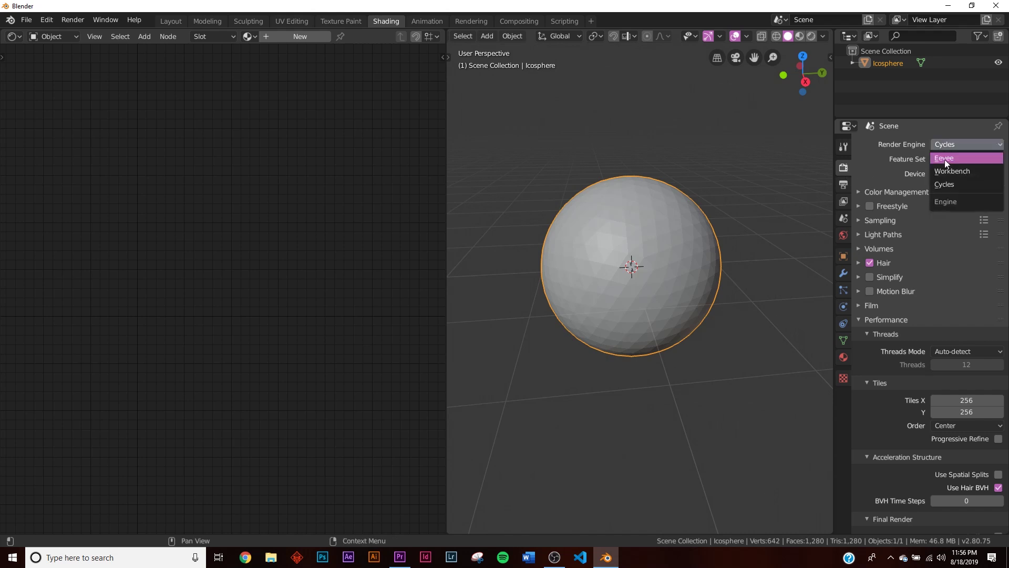
pyautogui.click(947, 159)
pyautogui.scroll(5, 641, 236)
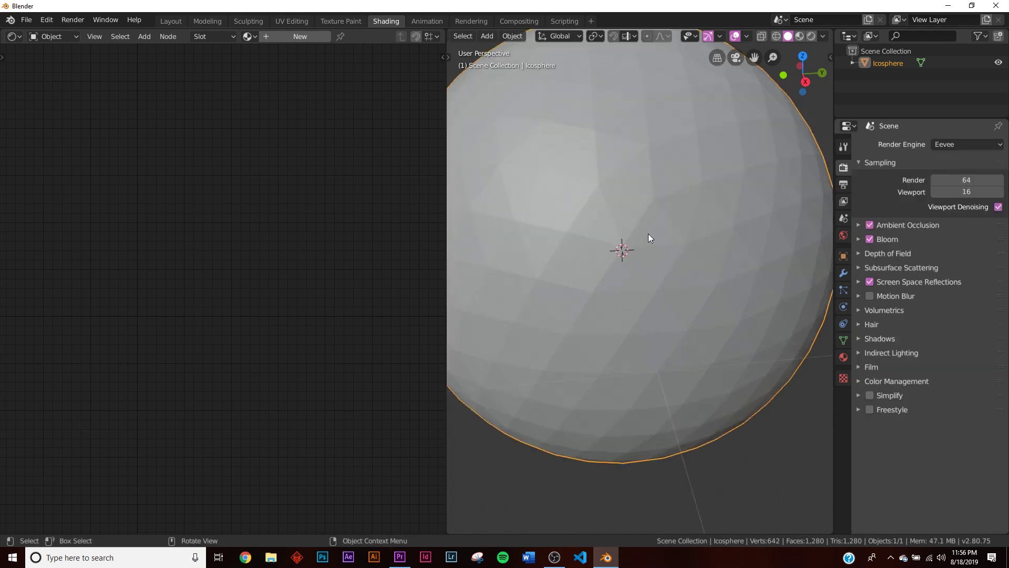
pyautogui.scroll(-3, 649, 237)
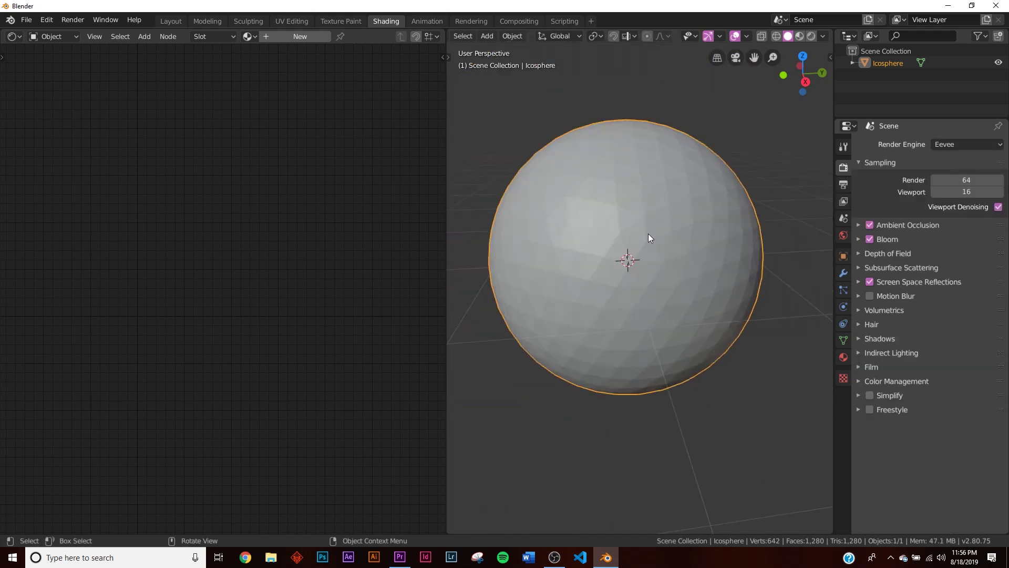
# Step: Create a new material for the ico sphere and delete its Principled BSDF node
pyautogui.click(290, 37)
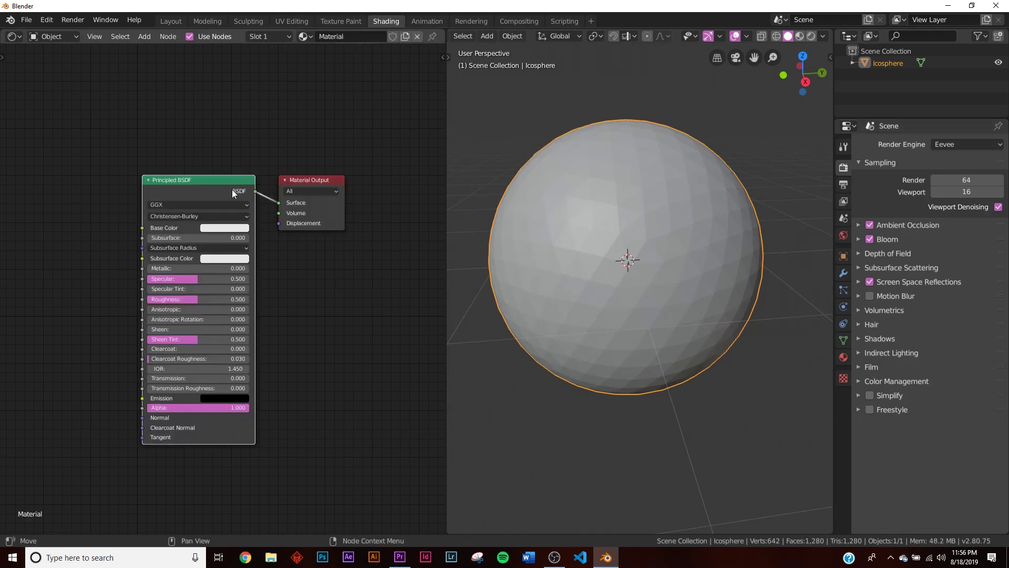
pyautogui.press('x')
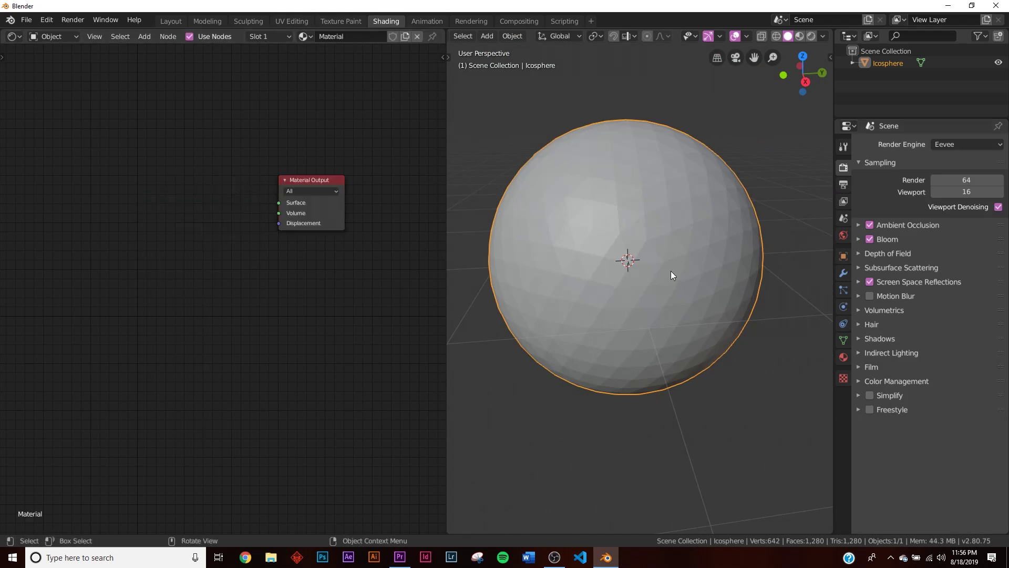
# Step: Preview the sphere in LookDev shading with the environment background faded out and the viewport overlays hidden
pyautogui.press('z')
pyautogui.click(652, 299)
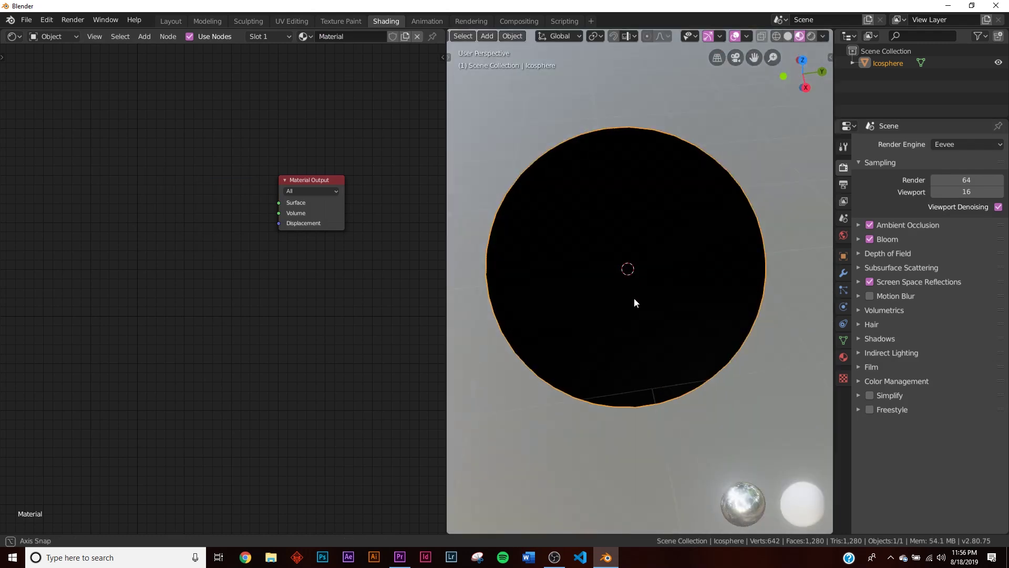
pyautogui.moveTo(633, 298); pyautogui.dragTo(790, 85, button='middle')
pyautogui.click(822, 36)
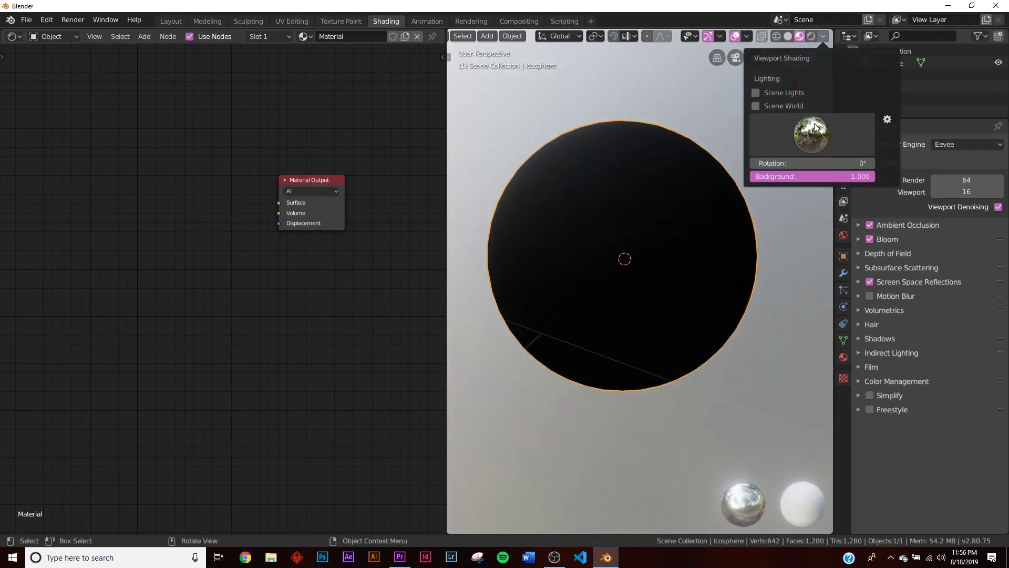
pyautogui.moveTo(815, 174); pyautogui.dragTo(690, 175)
pyautogui.keyDown('shift'); pyautogui.moveTo(620, 235); pyautogui.dragTo(645, 239, button='middle'); pyautogui.keyUp('shift')
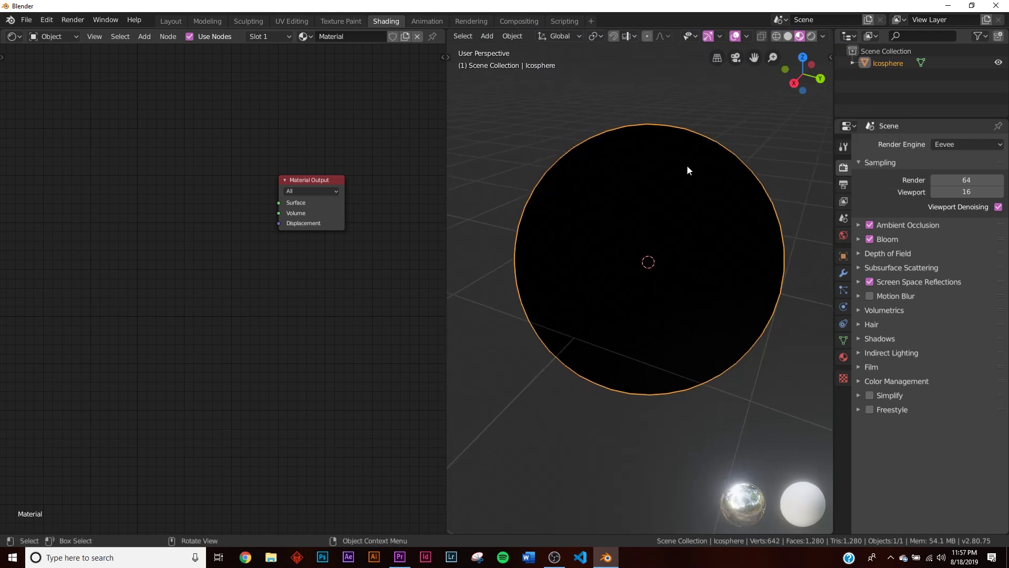
pyautogui.click(735, 36)
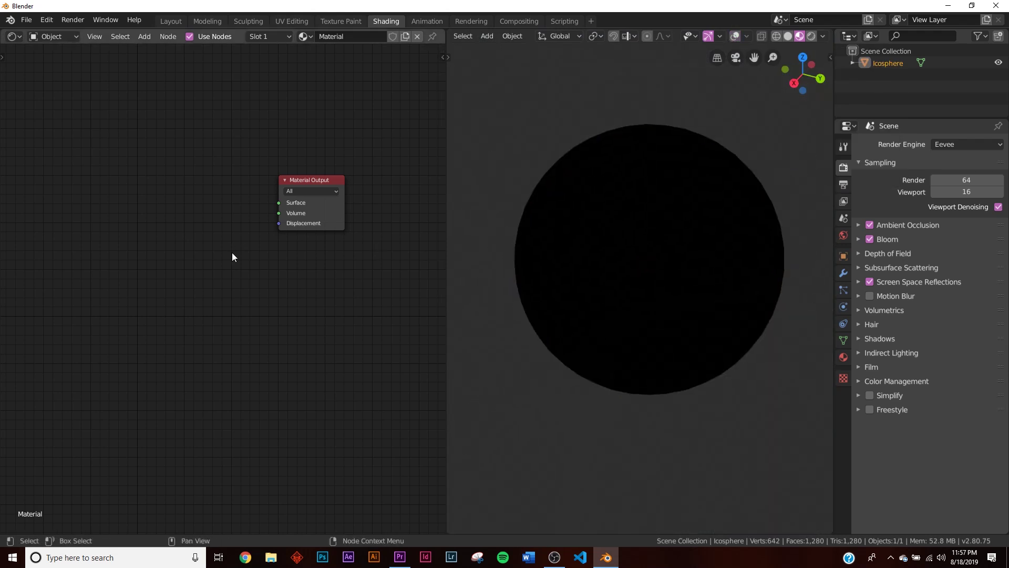
# Step: Add a Mix Shader node and connect it to the Surface input of the Material Output
pyautogui.keyDown('ctrl'); pyautogui.moveTo(232, 253); pyautogui.dragTo(189, 265, button='middle'); pyautogui.keyUp('ctrl')
pyautogui.hotkey('shift', 'a')
pyautogui.click(169, 226)
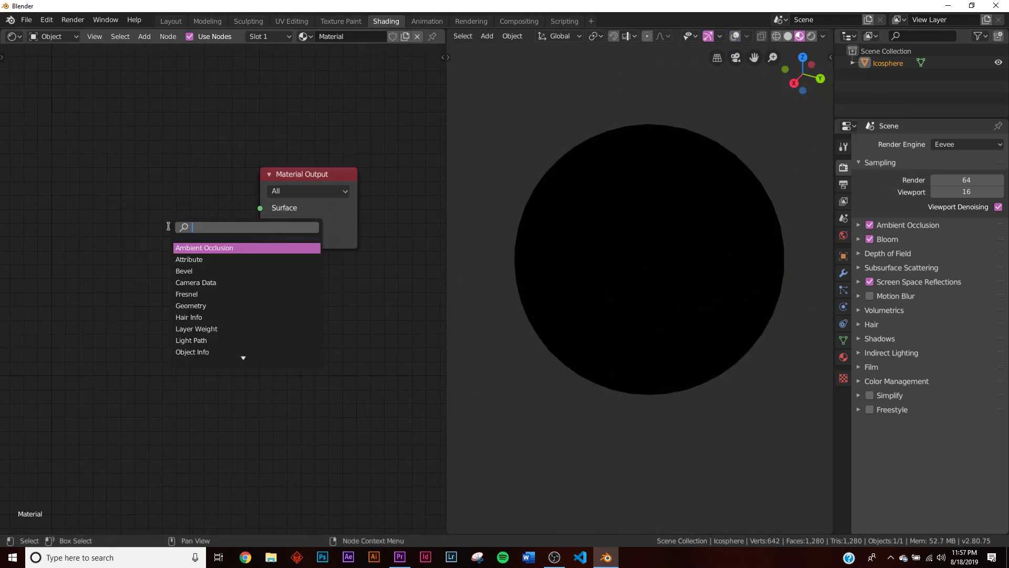
pyautogui.write('mix')
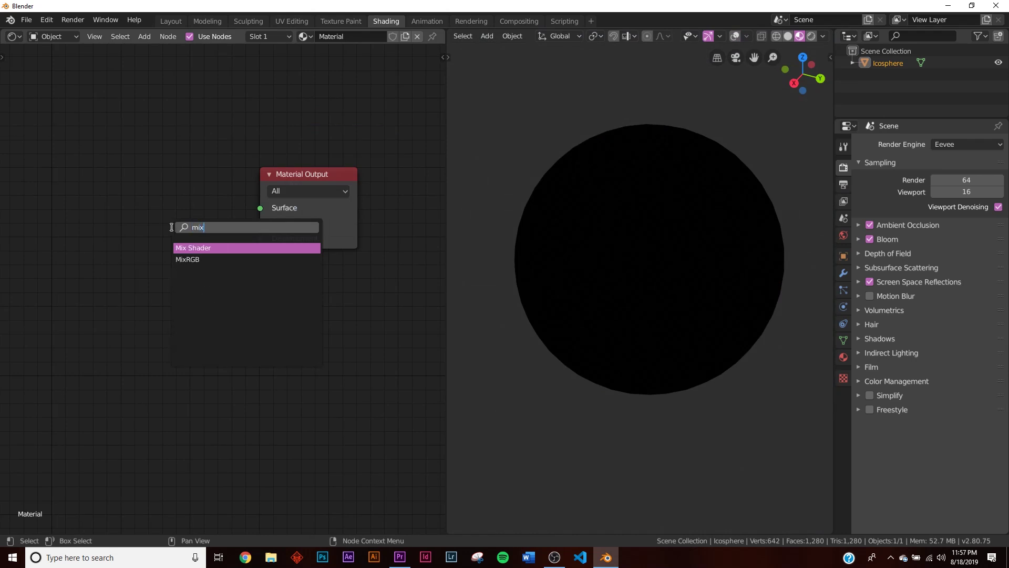
pyautogui.click(182, 247)
pyautogui.moveTo(222, 229); pyautogui.dragTo(260, 208)
# Step: Add an Emission node and place it beside and slightly above the Mix Shader
pyautogui.moveTo(175, 220); pyautogui.dragTo(365, 191, button='middle')
pyautogui.hotkey('shift', 'a')
pyautogui.click(188, 186)
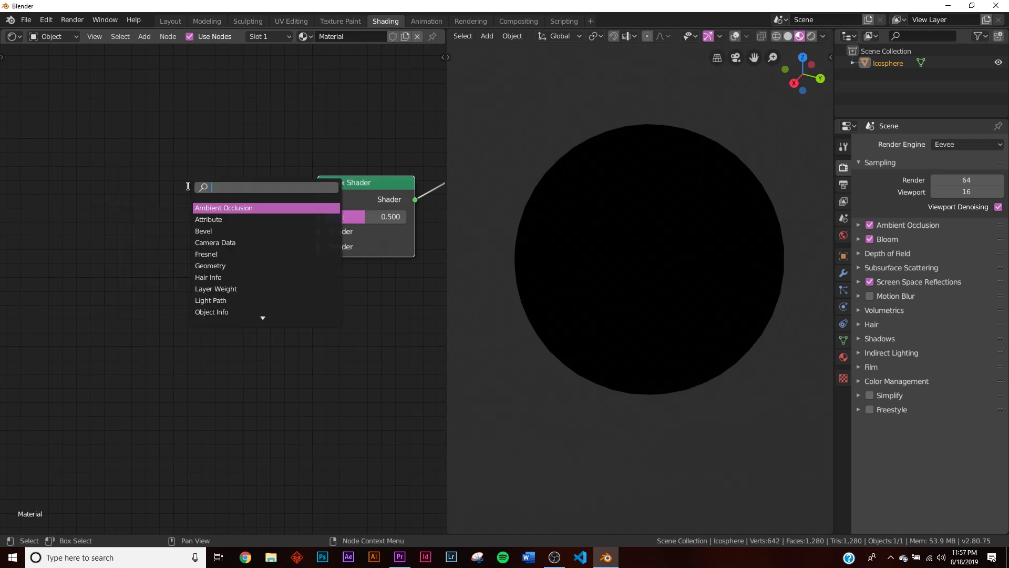
pyautogui.write('em')
pyautogui.click(201, 207)
pyautogui.click(167, 196)
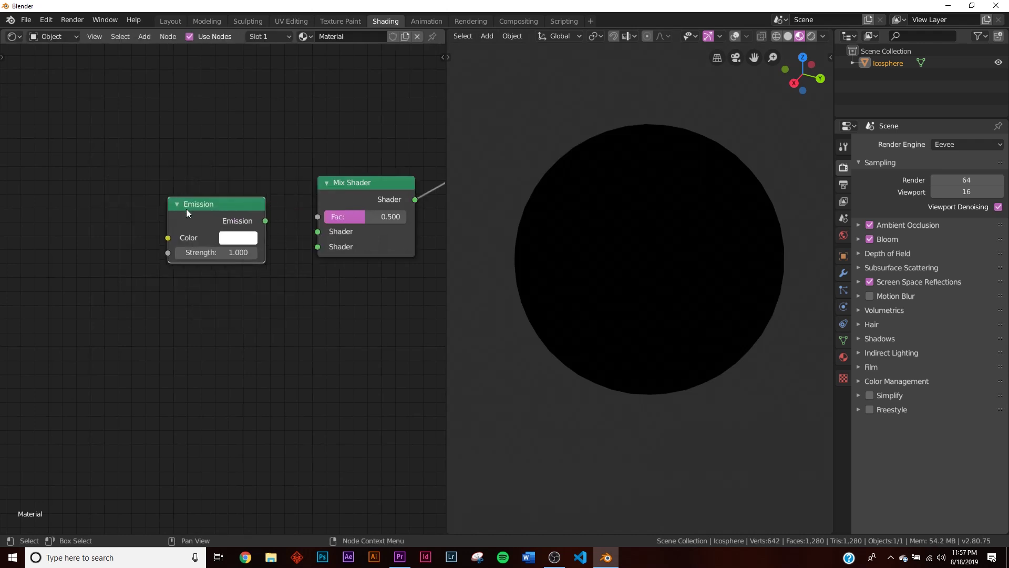
pyautogui.moveTo(187, 209); pyautogui.dragTo(174, 160)
# Step: Add a Transparent BSDF node and place it below the Emission node
pyautogui.hotkey('shift', 'a')
pyautogui.click(225, 298)
pyautogui.write('tr')
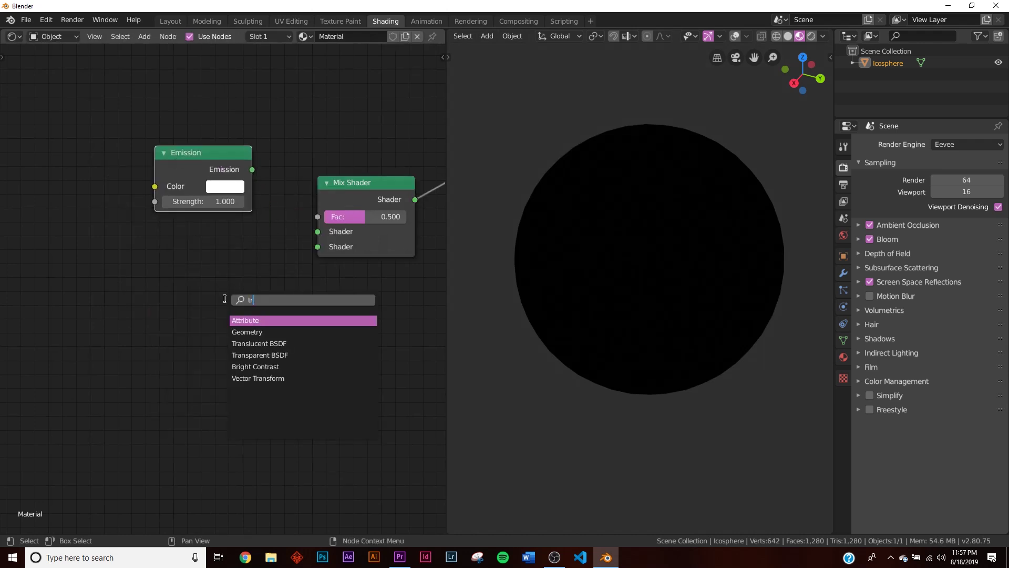
pyautogui.click(273, 355)
pyautogui.click(260, 276)
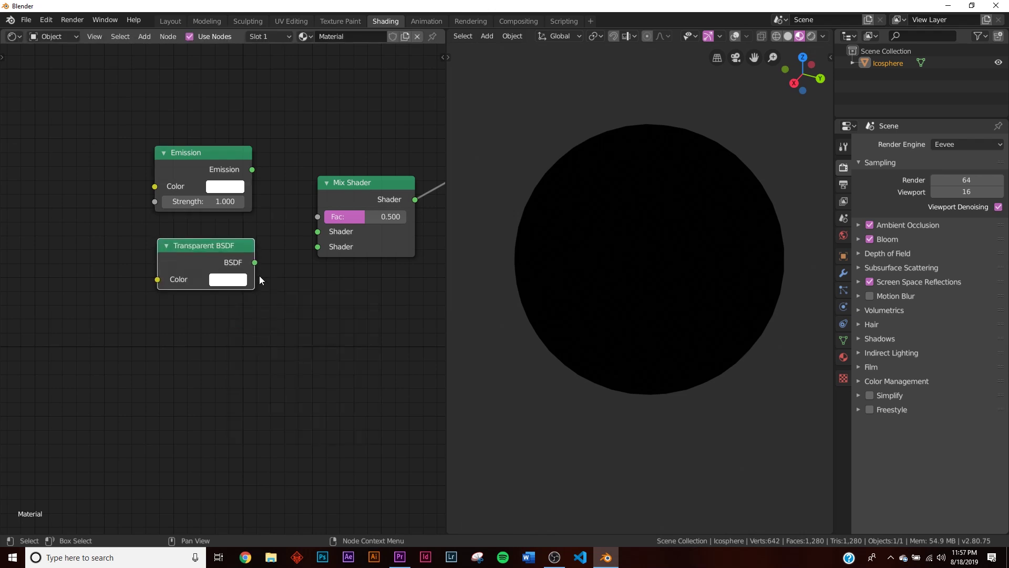
# Step: Connect Emission to the first and Transparent BSDF to the second Shader input of the Mix Shader, and move the Mix Shader up
pyautogui.moveTo(255, 262); pyautogui.dragTo(310, 247)
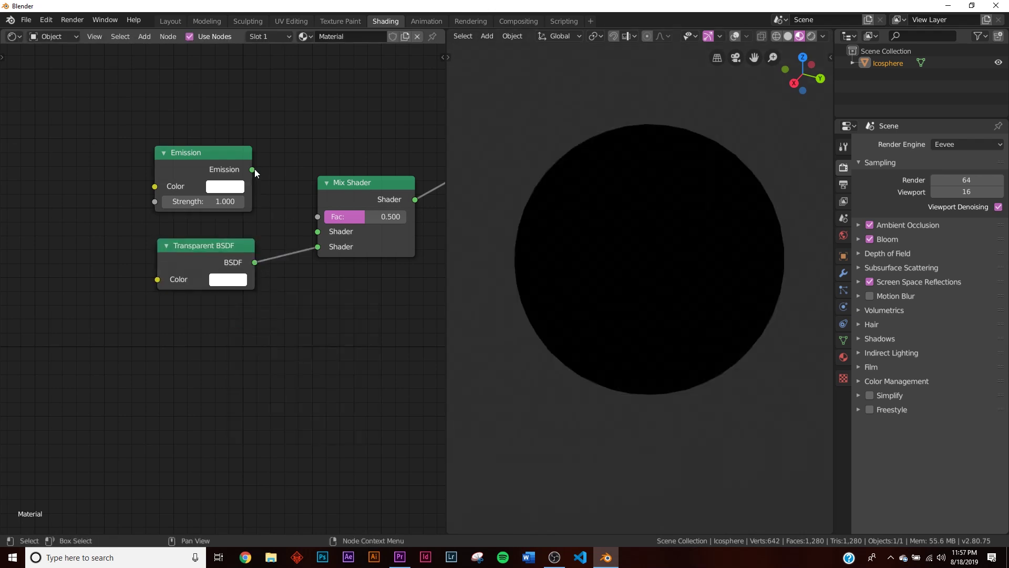
pyautogui.moveTo(253, 169); pyautogui.dragTo(315, 229)
pyautogui.moveTo(356, 187); pyautogui.dragTo(341, 101)
# Step: Add a Wireframe node above the Emission node and connect its Fac output to the Mix Shader's Fac input
pyautogui.moveTo(316, 114); pyautogui.dragTo(343, 256, button='middle')
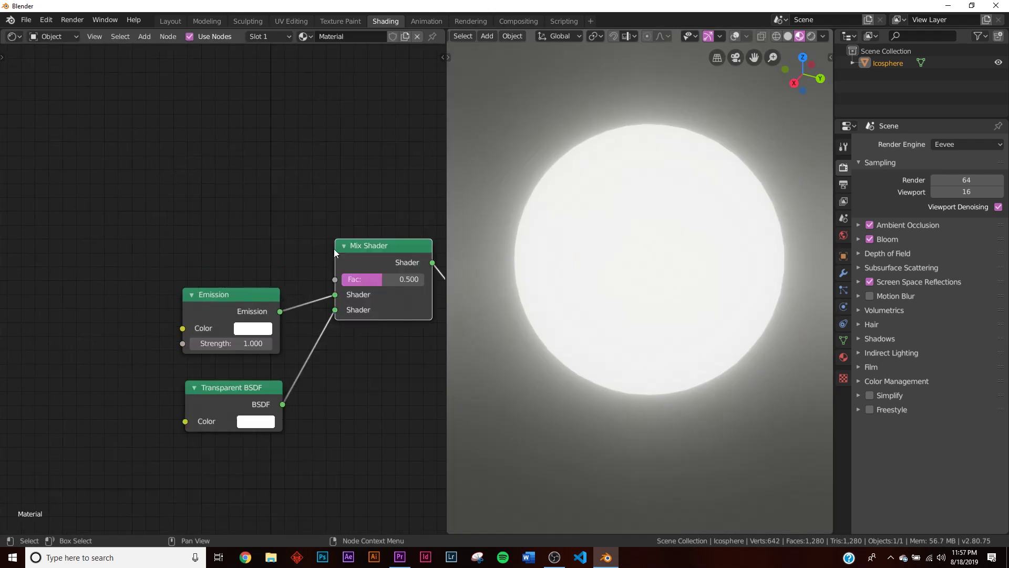
pyautogui.hotkey('shift', 'a')
pyautogui.click(287, 168)
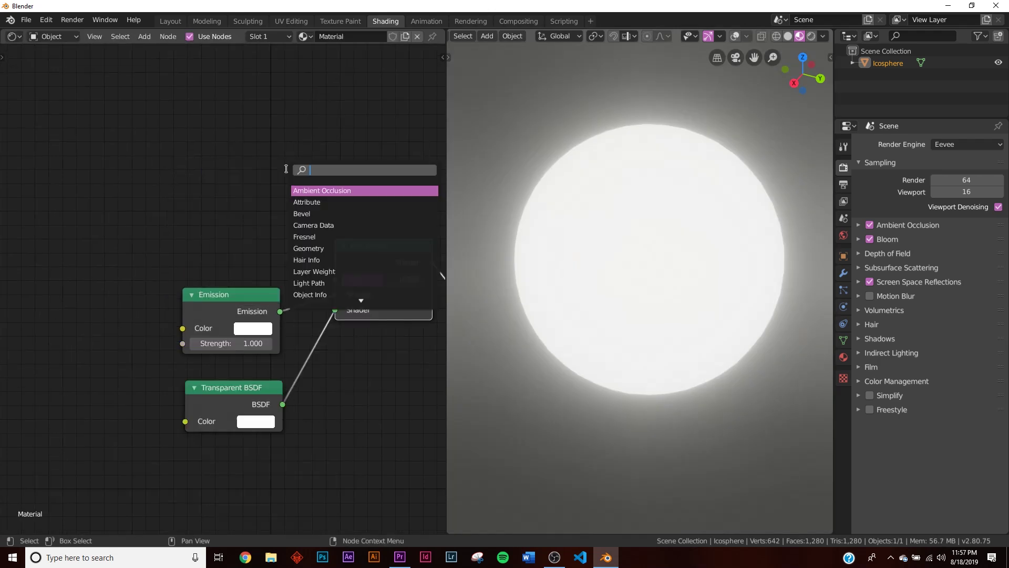
pyautogui.write('wim')
pyautogui.press('BackSpace')
pyautogui.write('r')
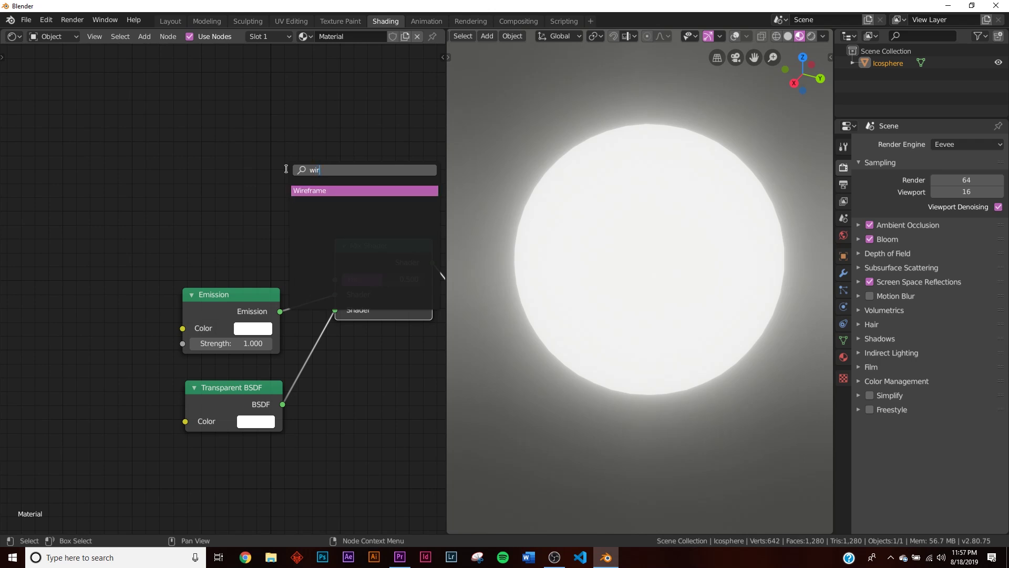
pyautogui.click(302, 189)
pyautogui.click(262, 208)
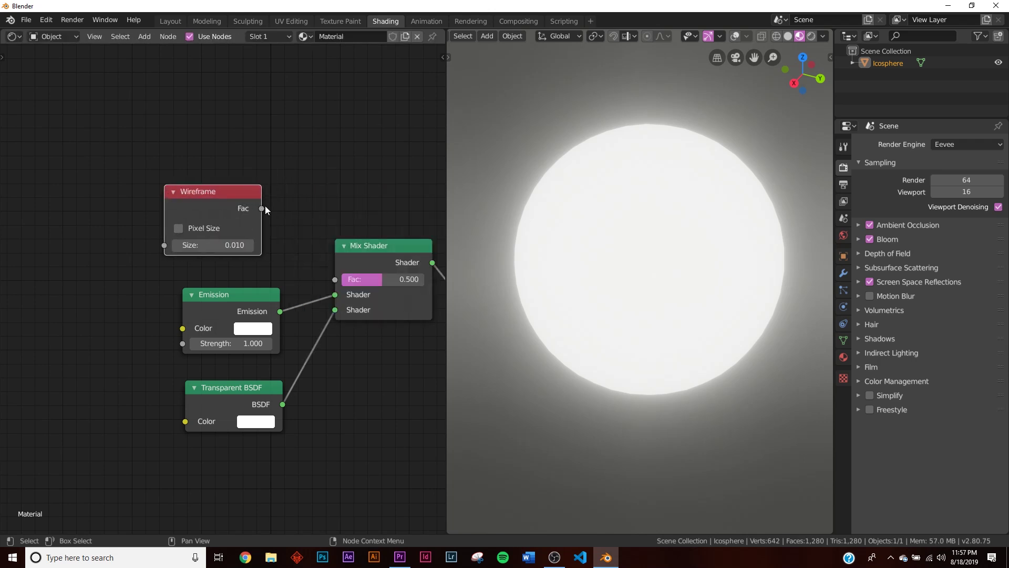
pyautogui.moveTo(261, 208); pyautogui.dragTo(339, 279)
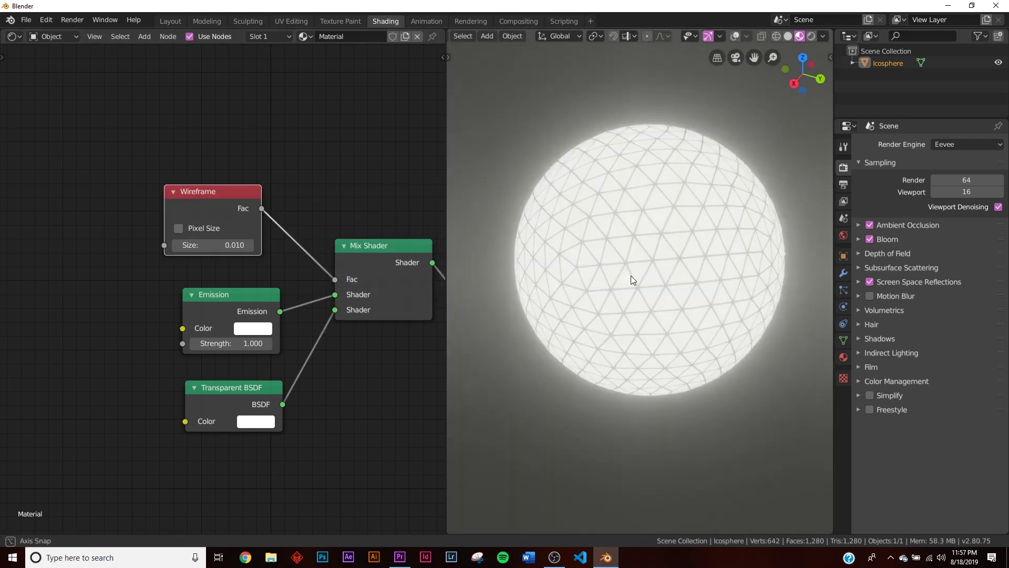
# Step: Swap the Mix Shader's two Shader inputs so that Transparent BSDF feeds the first and Emission the second
pyautogui.scroll(4, 646, 247)
pyautogui.scroll(-4, 645, 247)
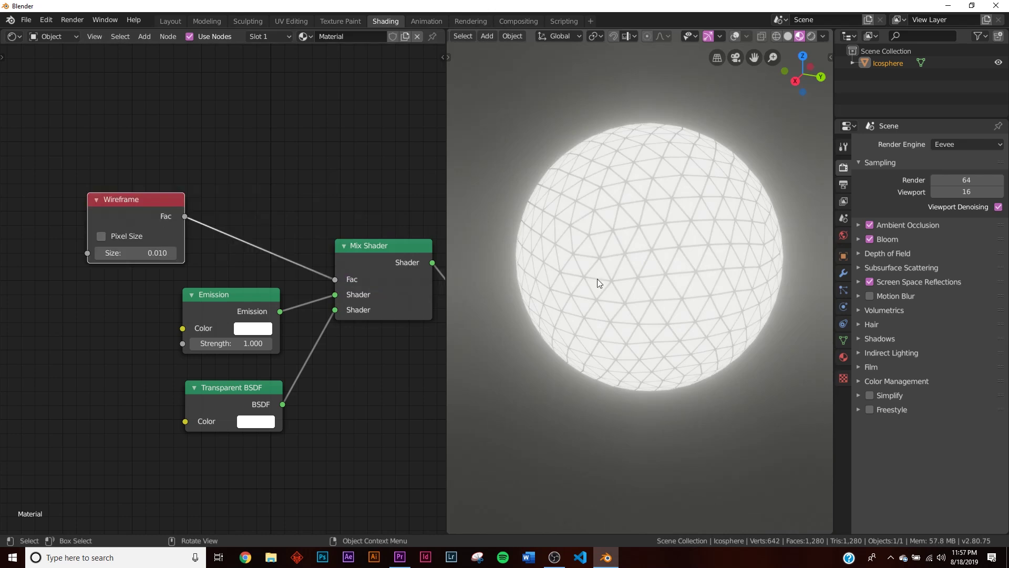
pyautogui.moveTo(631, 275); pyautogui.dragTo(631, 231, button='middle')
pyautogui.scroll(3, 639, 235)
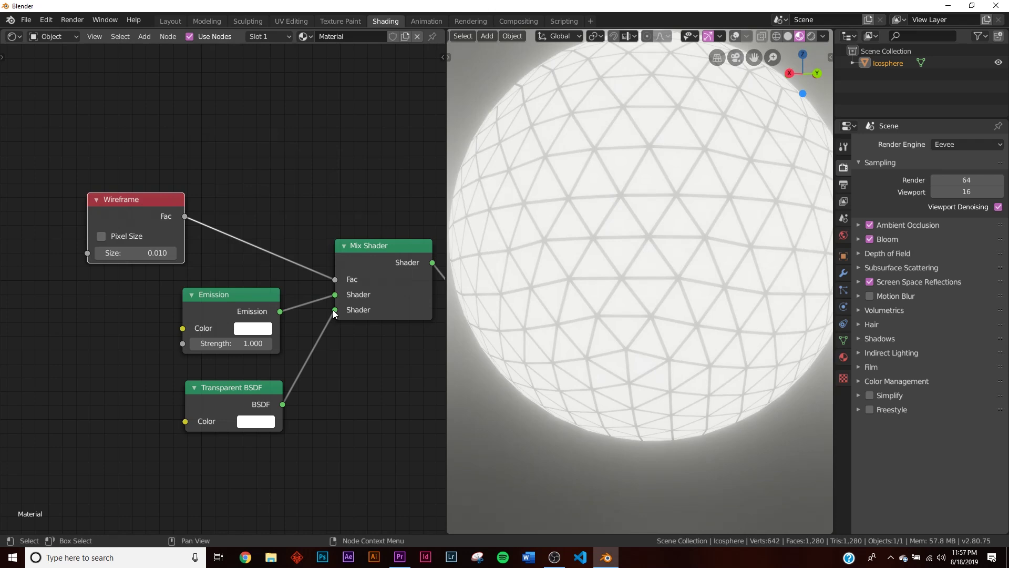
pyautogui.moveTo(333, 311); pyautogui.dragTo(335, 295)
# Step: Set the Wireframe node's size to 0.005
pyautogui.moveTo(485, 277); pyautogui.dragTo(468, 255, button='middle')
pyautogui.scroll(3, 80, 257)
pyautogui.moveTo(80, 258); pyautogui.dragTo(244, 255, button='middle')
pyautogui.doubleClick(243, 239)
pyautogui.click(623, 254)
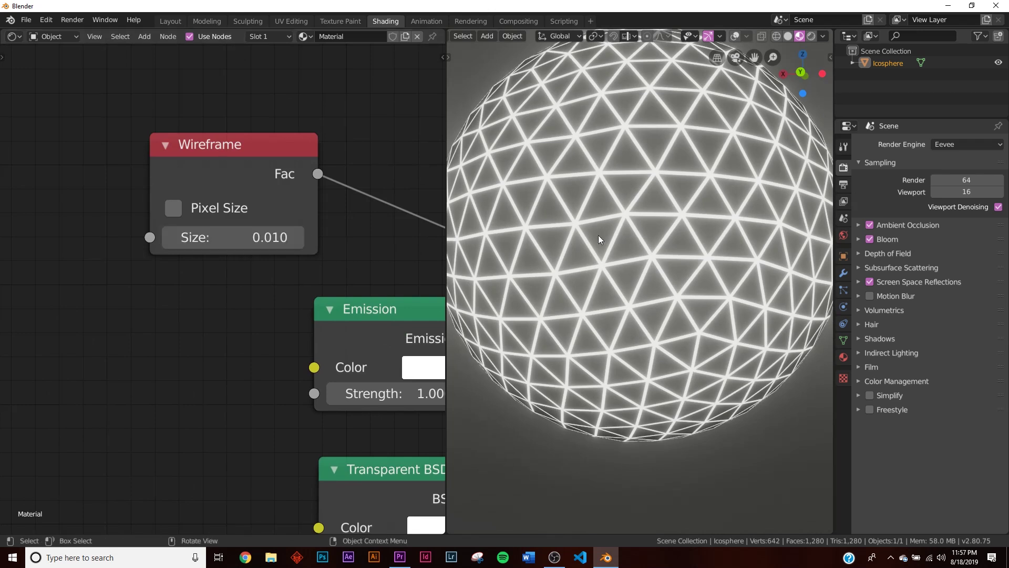
pyautogui.click(259, 243)
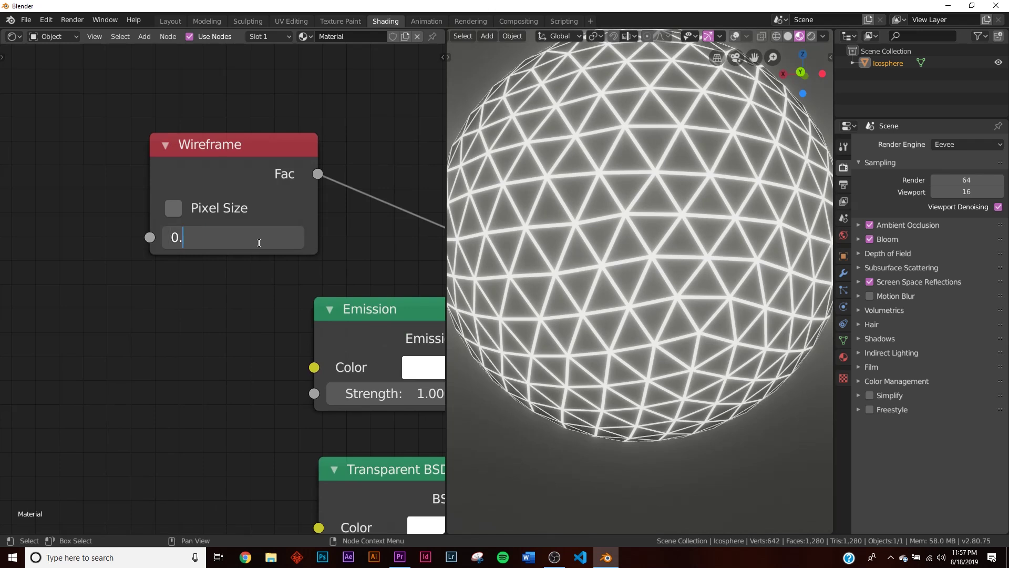
pyautogui.write('0.005')
pyautogui.press('Return')
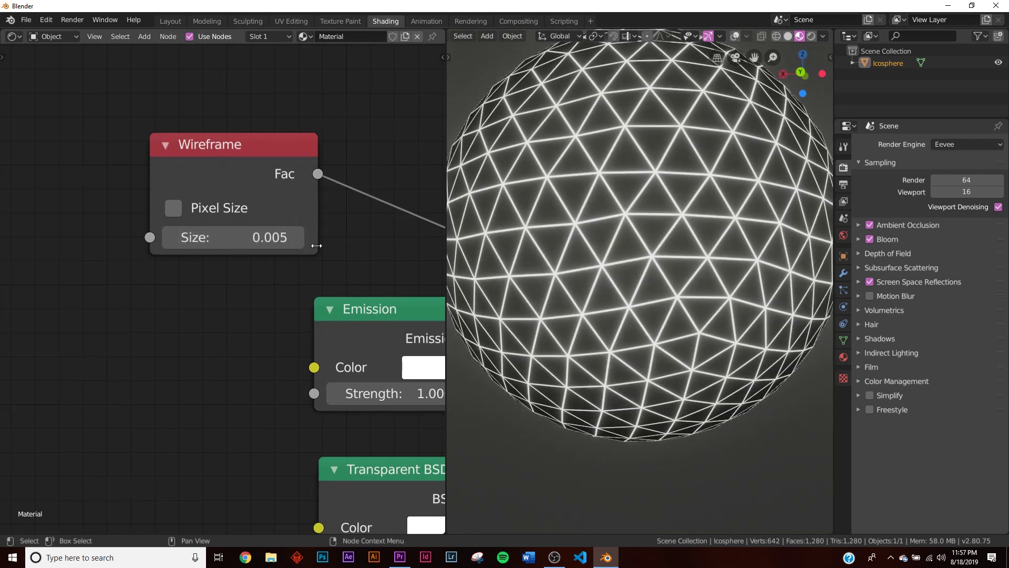
# Step: Tidy the layout of the shader nodes and disconnect the Mix Shader from the Material Output's Surface input
pyautogui.moveTo(763, 284); pyautogui.dragTo(619, 330, button='middle')
pyautogui.scroll(-5, 648, 238)
pyautogui.scroll(5, 673, 267)
pyautogui.scroll(-3, 673, 267)
pyautogui.scroll(-5, 314, 218)
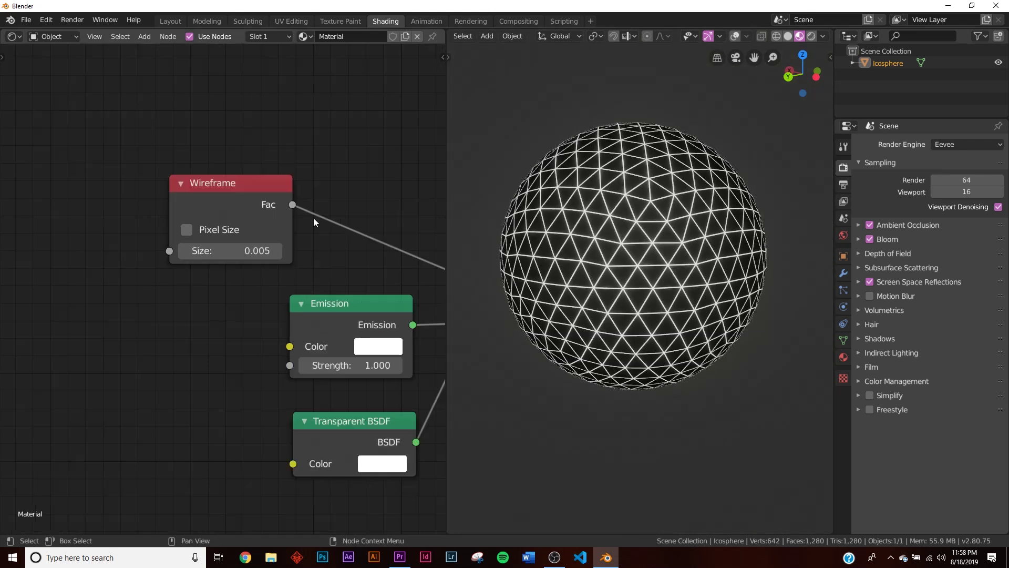
pyautogui.moveTo(319, 245); pyautogui.dragTo(25, 279, button='middle')
pyautogui.scroll(-5, 263, 314)
pyautogui.moveTo(205, 289)
pyautogui.mouseDown()
pyautogui.moveTo(235, 293)
pyautogui.moveTo(200, 310)
pyautogui.moveTo(210, 276)
pyautogui.mouseUp()
pyautogui.moveTo(268, 303); pyautogui.dragTo(387, 245, button='middle')
pyautogui.moveTo(343, 217); pyautogui.dragTo(342, 239)
pyautogui.moveTo(307, 203); pyautogui.dragTo(296, 316, button='middle')
pyautogui.moveTo(401, 400); pyautogui.dragTo(389, 414)
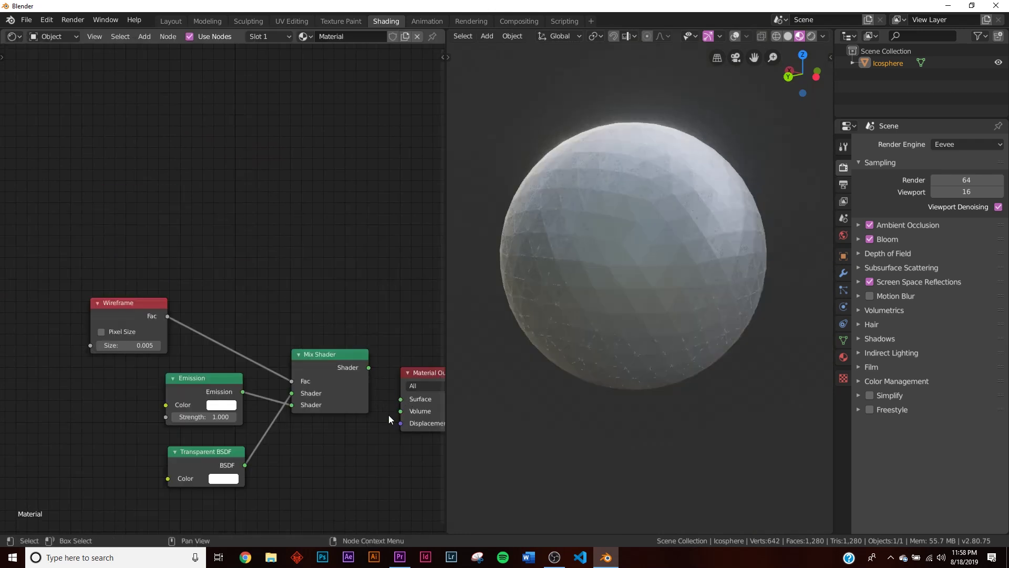
# Step: Move the Material Output up, duplicate the Mix Shader beside it, and connect the copy to the Surface input
pyautogui.moveTo(421, 378); pyautogui.dragTo(376, 349, button='middle')
pyautogui.moveTo(390, 335); pyautogui.dragTo(386, 158)
pyautogui.moveTo(253, 221); pyautogui.dragTo(294, 233, button='middle')
pyautogui.click(313, 351)
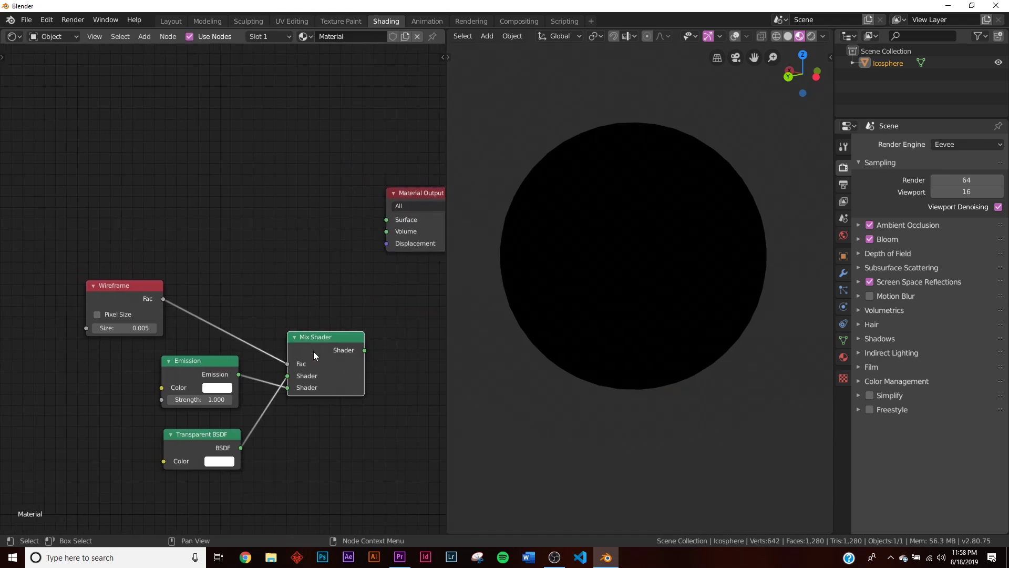
pyautogui.hotkey('shift', 'd')
pyautogui.click(303, 211)
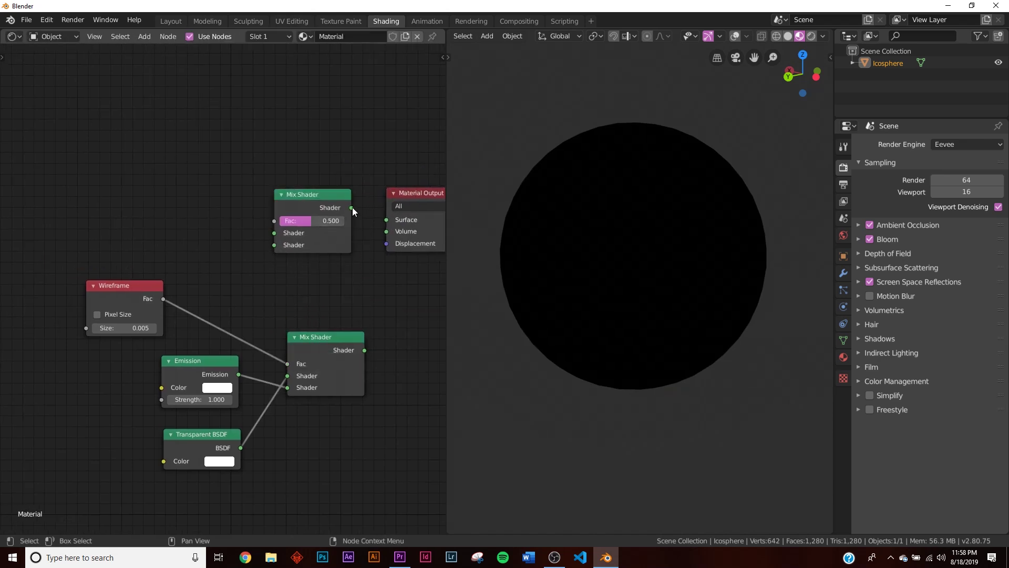
pyautogui.moveTo(352, 207); pyautogui.dragTo(395, 226)
# Step: Duplicate the Emission and Transparent BSDF nodes, feeding the new Mix Shader with Transparent BSDF first and Emission second
pyautogui.moveTo(110, 384); pyautogui.dragTo(226, 462)
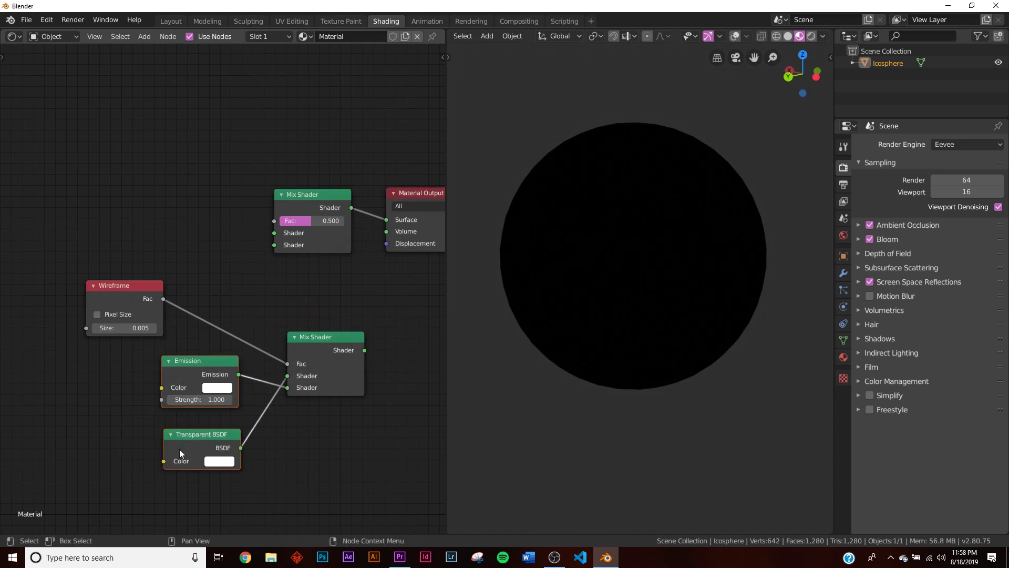
pyautogui.hotkey('shift', 'd')
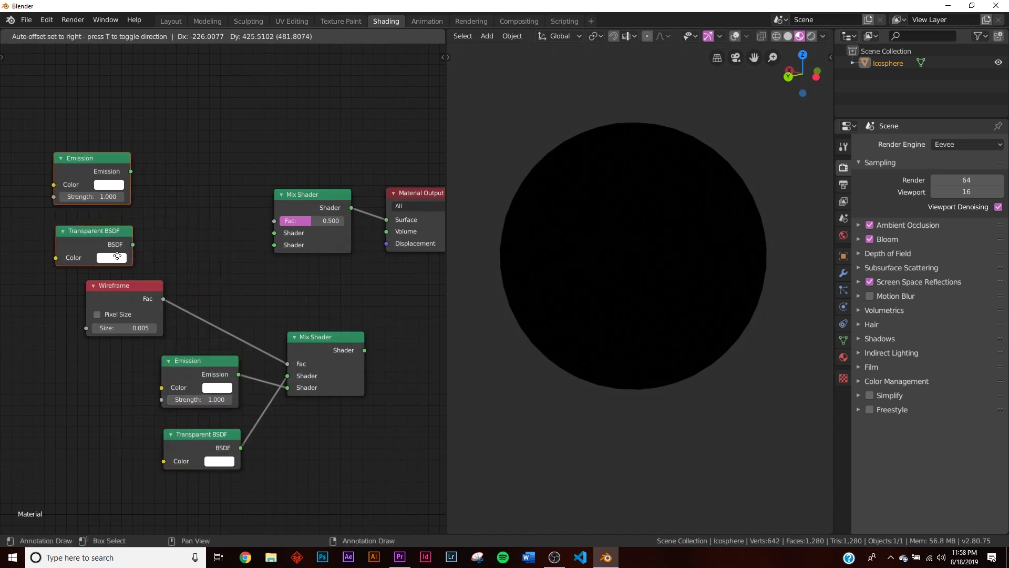
pyautogui.click(135, 253)
pyautogui.moveTo(151, 240); pyautogui.dragTo(263, 230)
pyautogui.moveTo(149, 168); pyautogui.dragTo(282, 247)
pyautogui.moveTo(287, 194); pyautogui.dragTo(292, 229, button='middle')
pyautogui.moveTo(301, 233); pyautogui.dragTo(293, 150)
pyautogui.moveTo(273, 166); pyautogui.dragTo(276, 180, button='middle')
# Step: Add a ColorRamp node above the copied Emission node and connect its Color output to the new Mix Shader's Fac input
pyautogui.moveTo(179, 90); pyautogui.dragTo(200, 149, button='middle')
pyautogui.hotkey('shift', 'a')
pyautogui.click(192, 143)
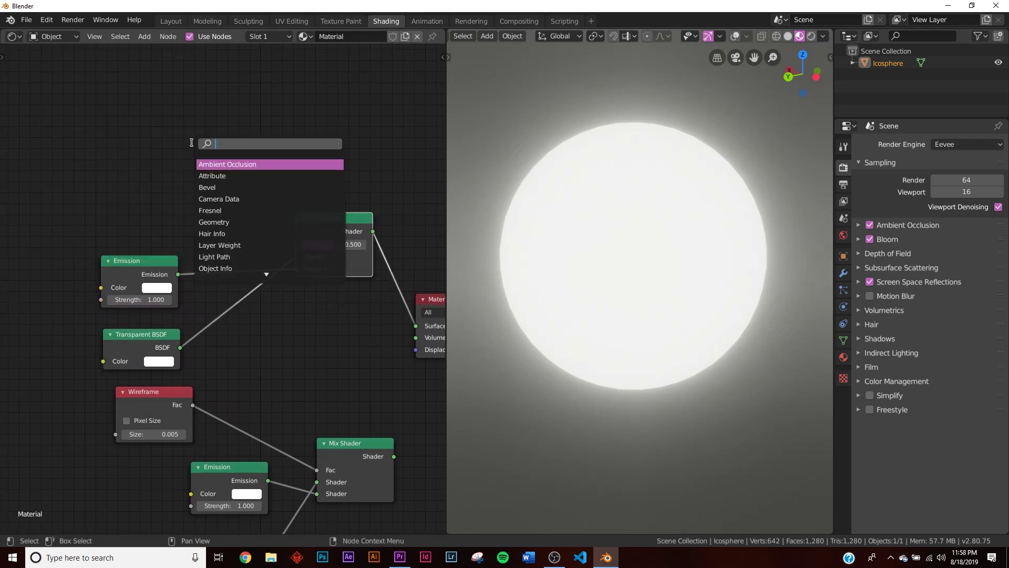
pyautogui.write('col')
pyautogui.click(223, 163)
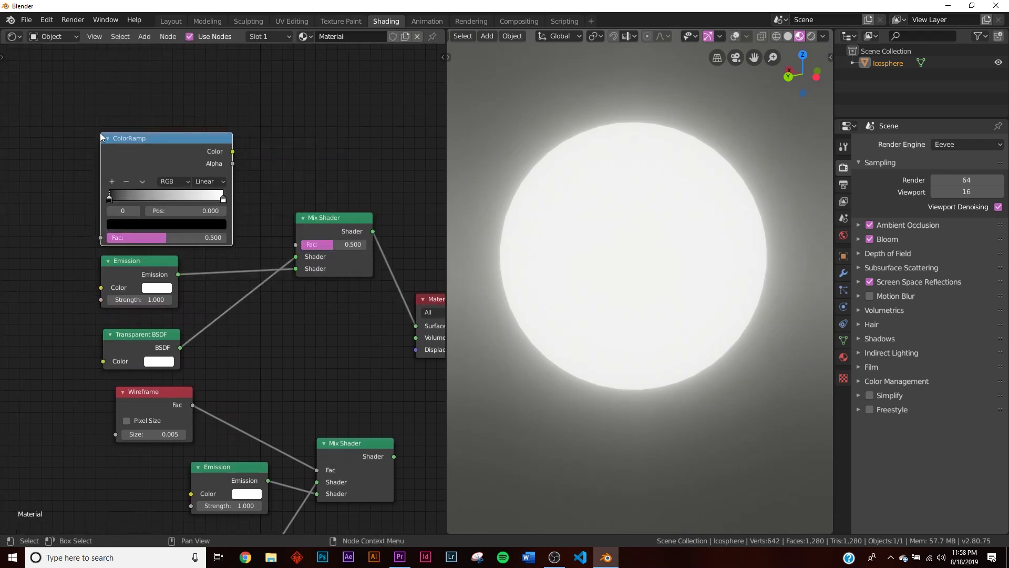
pyautogui.moveTo(233, 152); pyautogui.dragTo(297, 246)
# Step: Add a Voronoi Texture node before the ColorRamp and connect its Color output to the ColorRamp's Fac input
pyautogui.moveTo(24, 208); pyautogui.dragTo(198, 221, button='middle')
pyautogui.hotkey('shift', 'a')
pyautogui.click(184, 206)
pyautogui.write('vor')
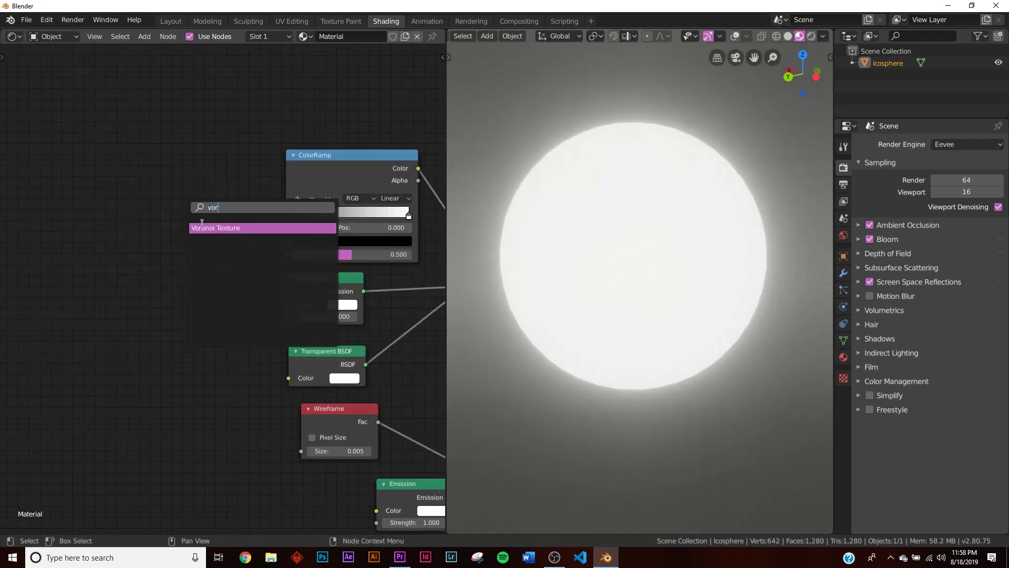
pyautogui.click(203, 228)
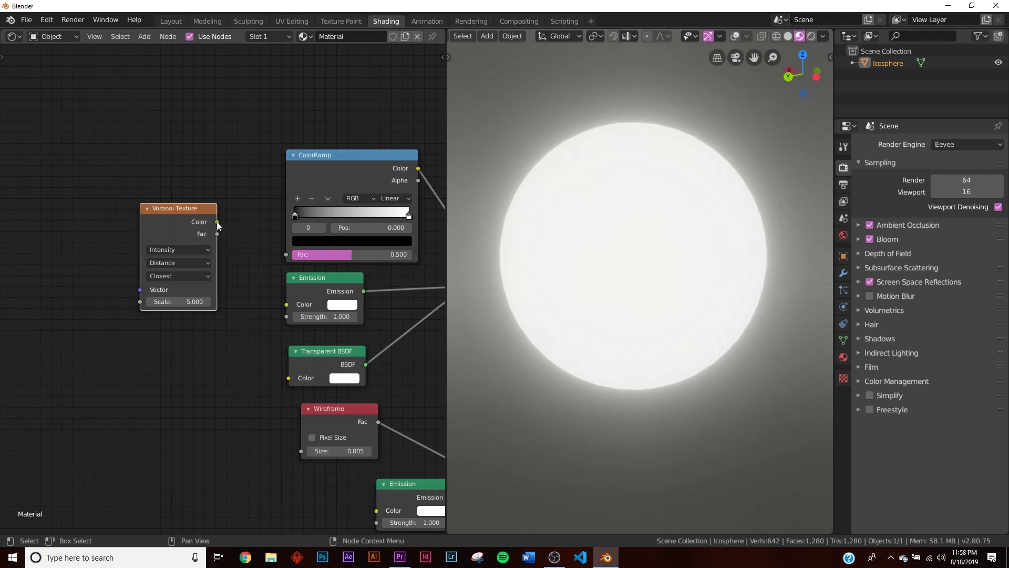
pyautogui.moveTo(218, 234); pyautogui.dragTo(286, 253)
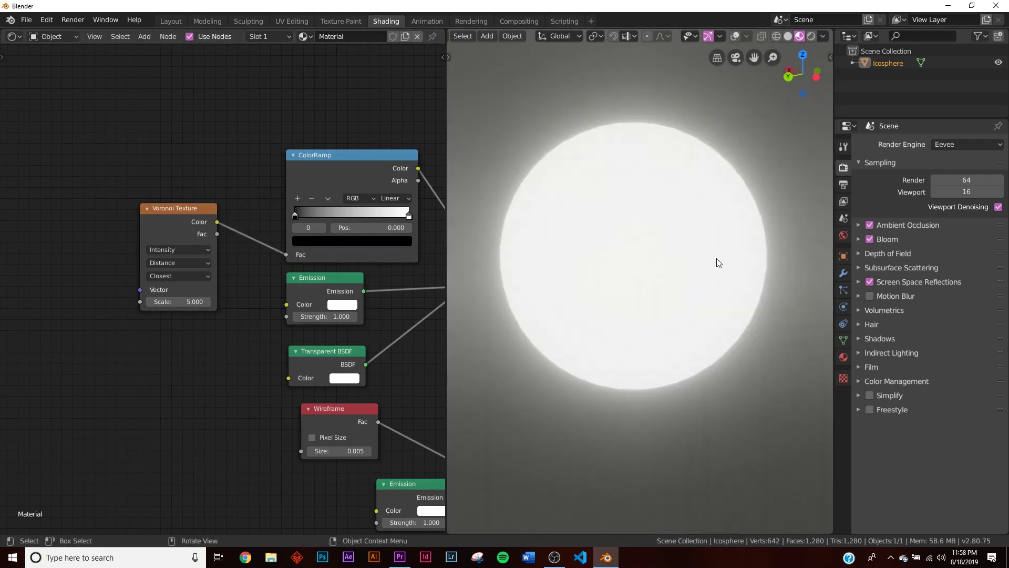
pyautogui.moveTo(717, 263); pyautogui.dragTo(648, 279, button='middle')
# Step: Add a Mapping node before the Voronoi Texture and connect its Vector output to the texture's Vector input
pyautogui.moveTo(44, 221); pyautogui.dragTo(197, 230, button='middle')
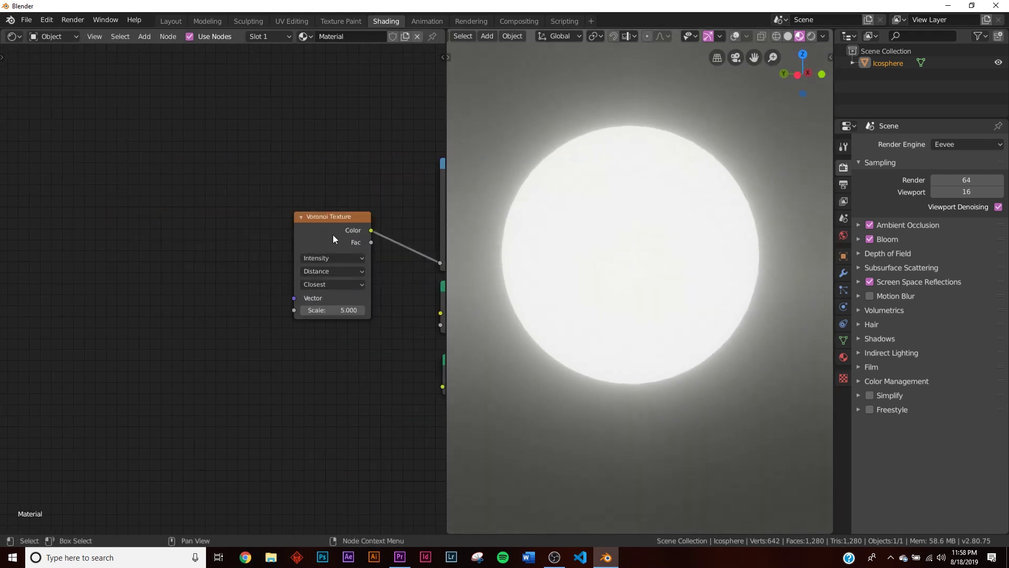
pyautogui.moveTo(317, 210); pyautogui.dragTo(134, 214, button='middle')
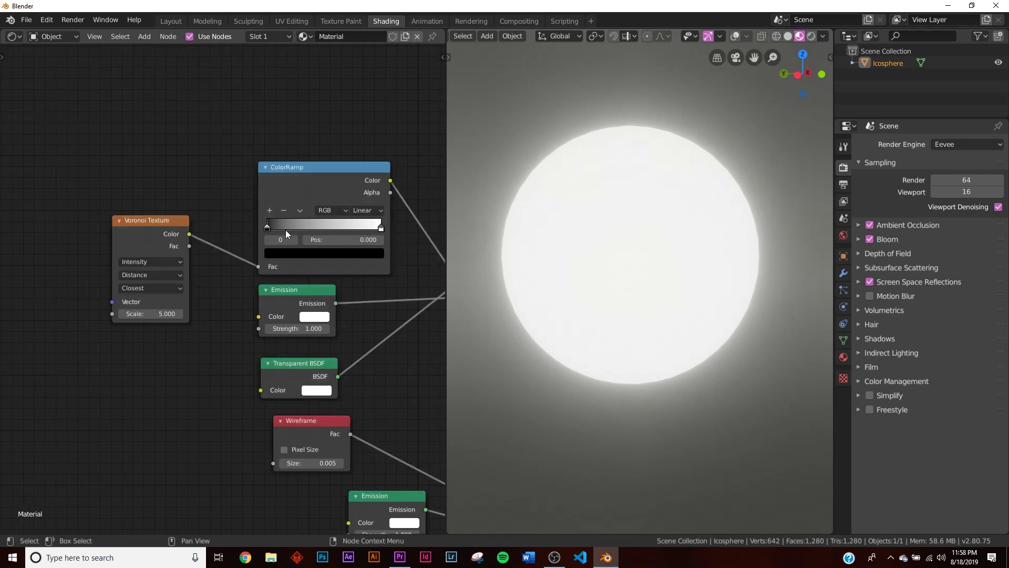
pyautogui.moveTo(267, 228); pyautogui.dragTo(190, 234)
pyautogui.moveTo(2, 269); pyautogui.dragTo(114, 263, button='middle')
pyautogui.hotkey('shift', 'a')
pyautogui.click(125, 232)
pyautogui.write('map')
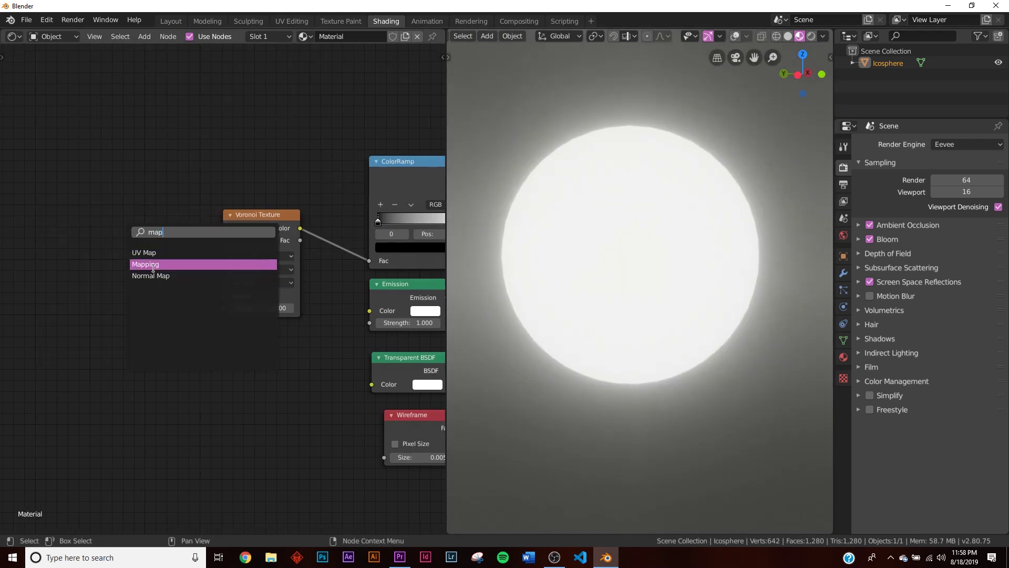
pyautogui.click(146, 264)
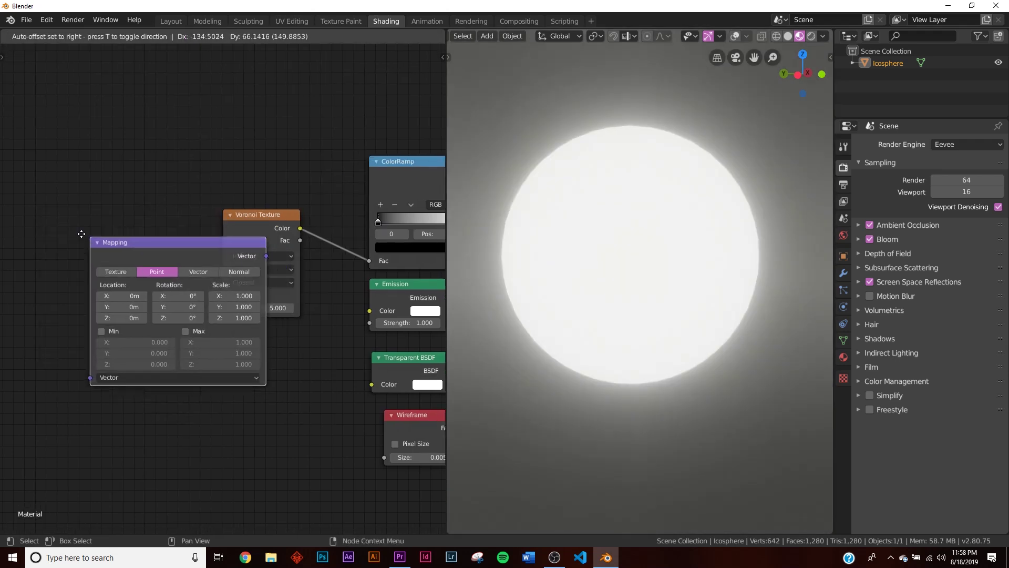
pyautogui.click(110, 219)
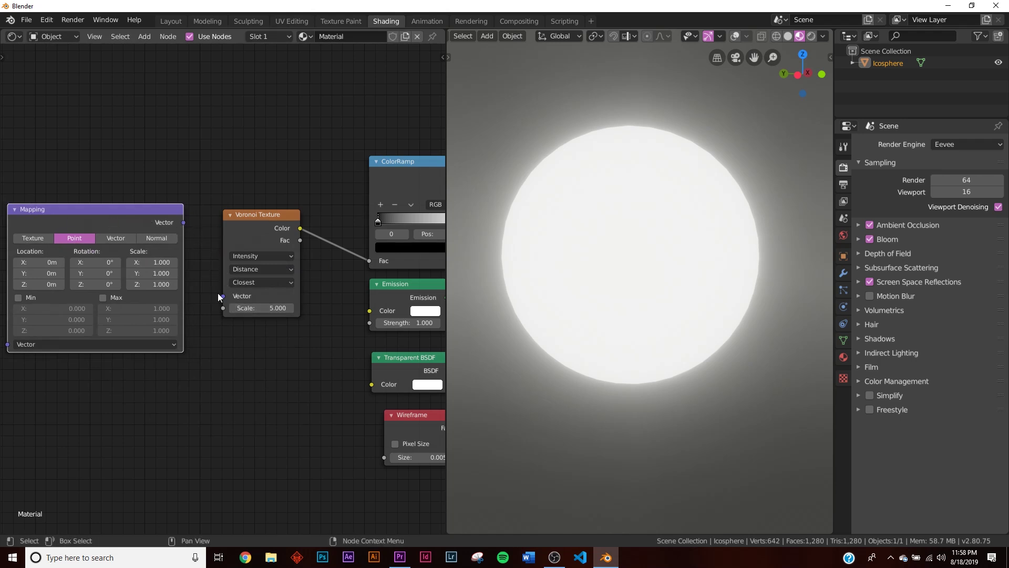
pyautogui.moveTo(165, 214); pyautogui.dragTo(223, 296)
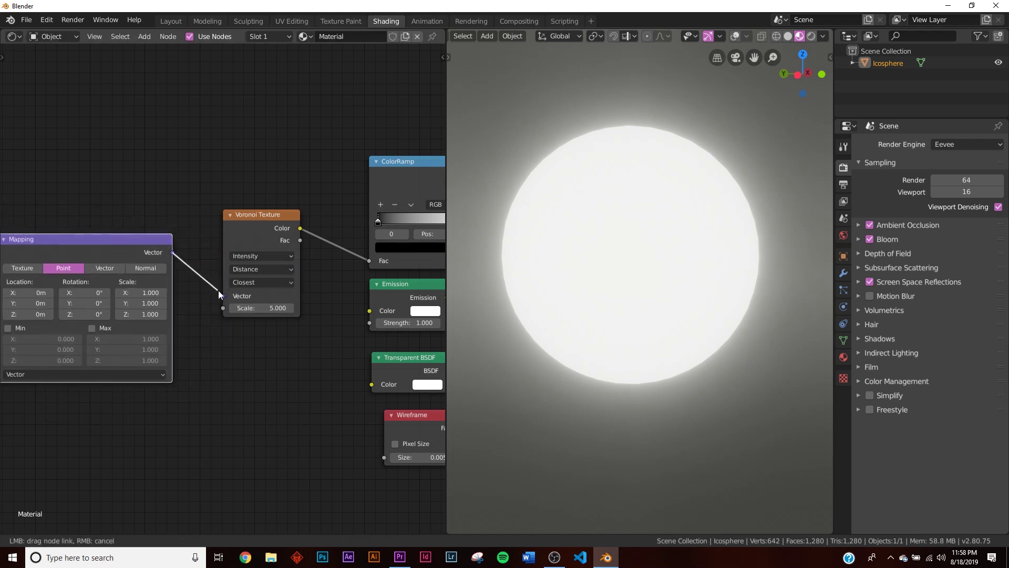
# Step: Add a Texture Coordinate node and connect its Object output to the Mapping node's Vector input
pyautogui.moveTo(121, 291); pyautogui.dragTo(281, 279, button='middle')
pyautogui.moveTo(159, 268); pyautogui.dragTo(179, 259, button='middle')
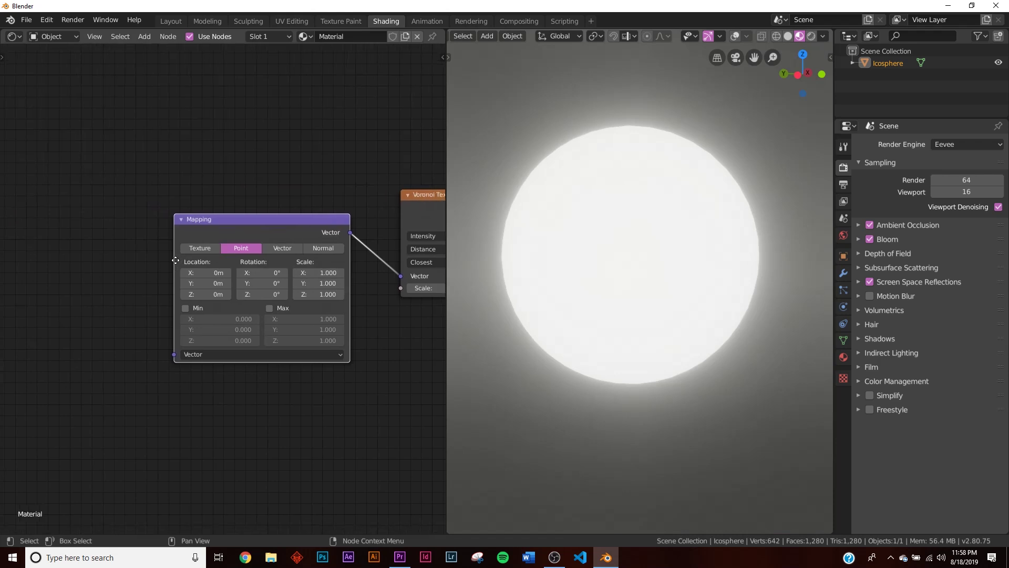
pyautogui.hotkey('shift', 'a')
pyautogui.click(97, 185)
pyautogui.write('tex')
pyautogui.press('Return')
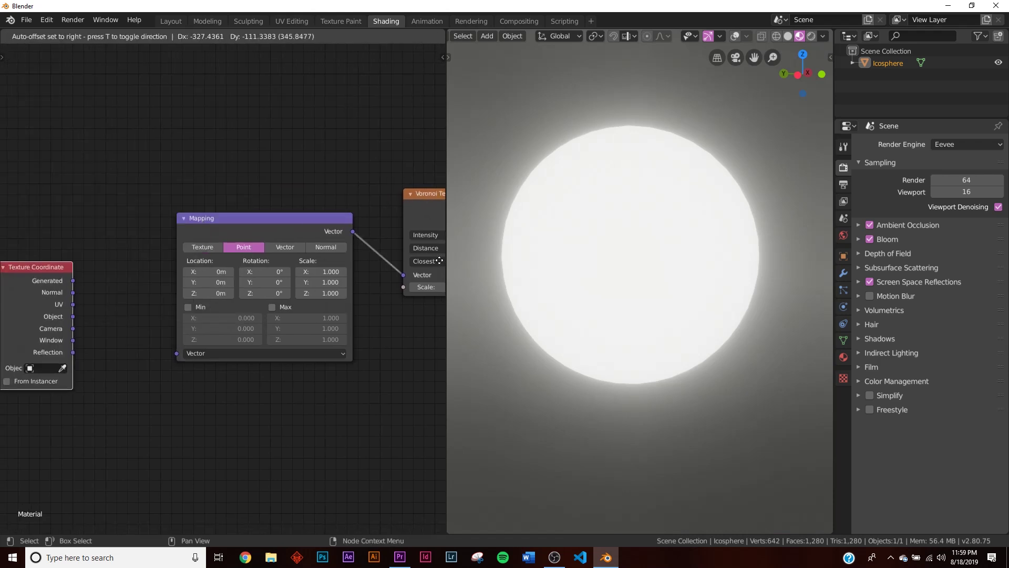
pyautogui.click(109, 261)
pyautogui.moveTo(98, 274)
pyautogui.mouseDown()
pyautogui.moveTo(200, 328)
pyautogui.moveTo(188, 353)
pyautogui.mouseUp()
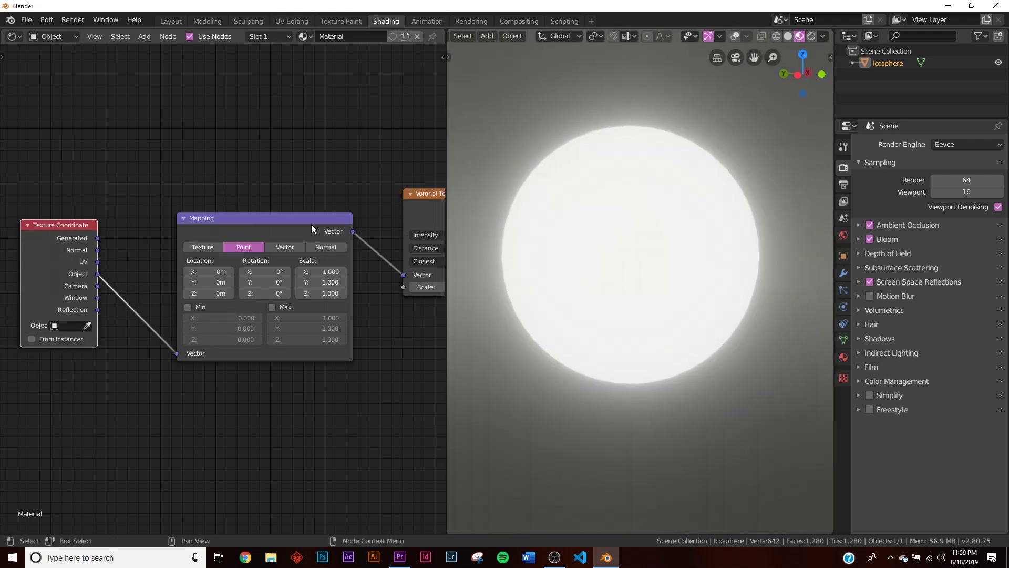
# Step: Move the ColorRamp's black stop to position 0.386 and inspect the pattern on the sphere
pyautogui.moveTo(372, 293); pyautogui.dragTo(170, 263, button='middle')
pyautogui.scroll(4, 301, 264)
pyautogui.moveTo(261, 226); pyautogui.dragTo(86, 262, button='middle')
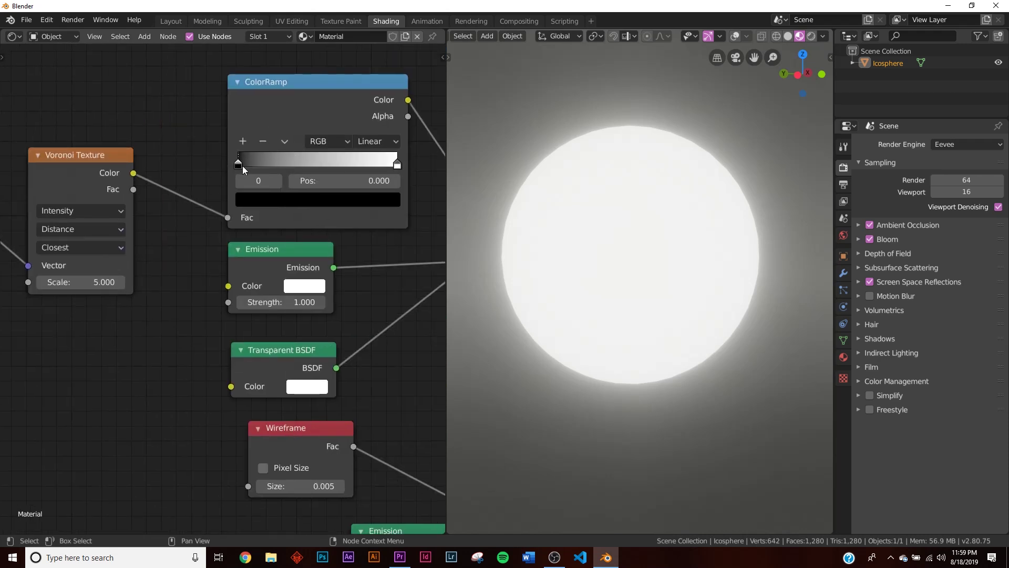
pyautogui.moveTo(242, 166); pyautogui.dragTo(300, 163)
pyautogui.moveTo(752, 200); pyautogui.dragTo(672, 248, button='middle')
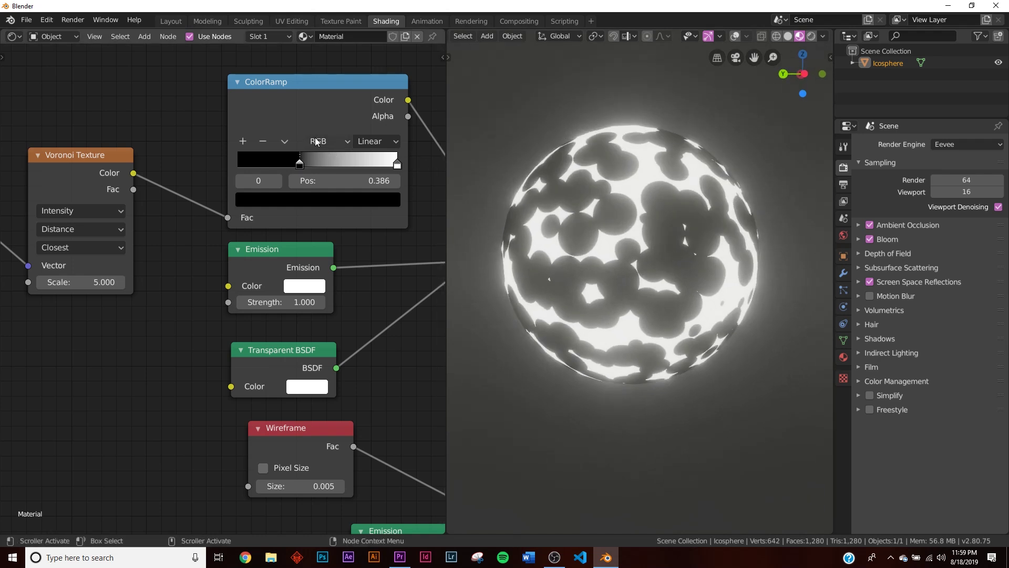
# Step: Flip the ColorRamp and move its black stop to position 0.205
pyautogui.click(284, 142)
pyautogui.click(295, 150)
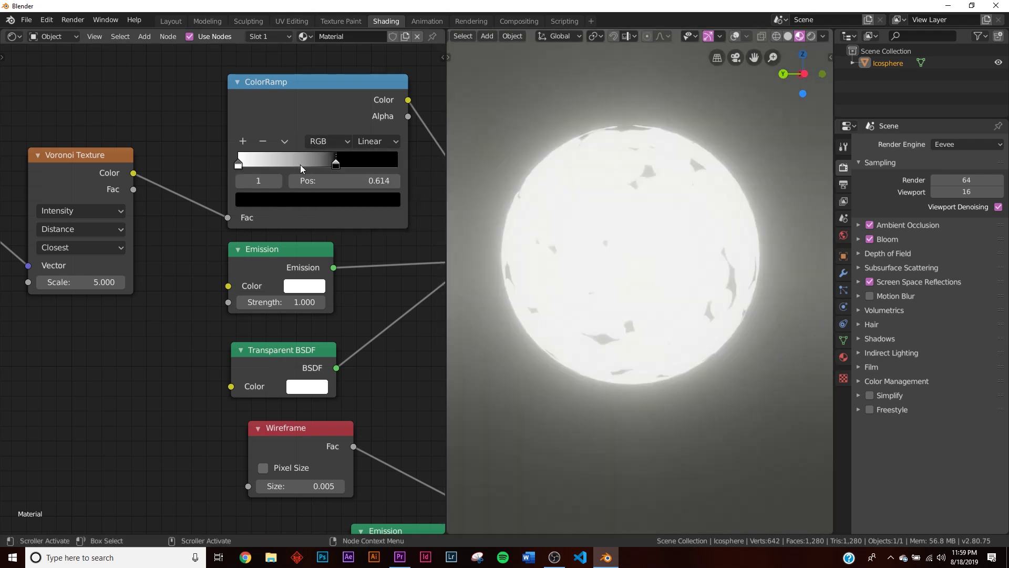
pyautogui.moveTo(336, 166); pyautogui.dragTo(269, 166)
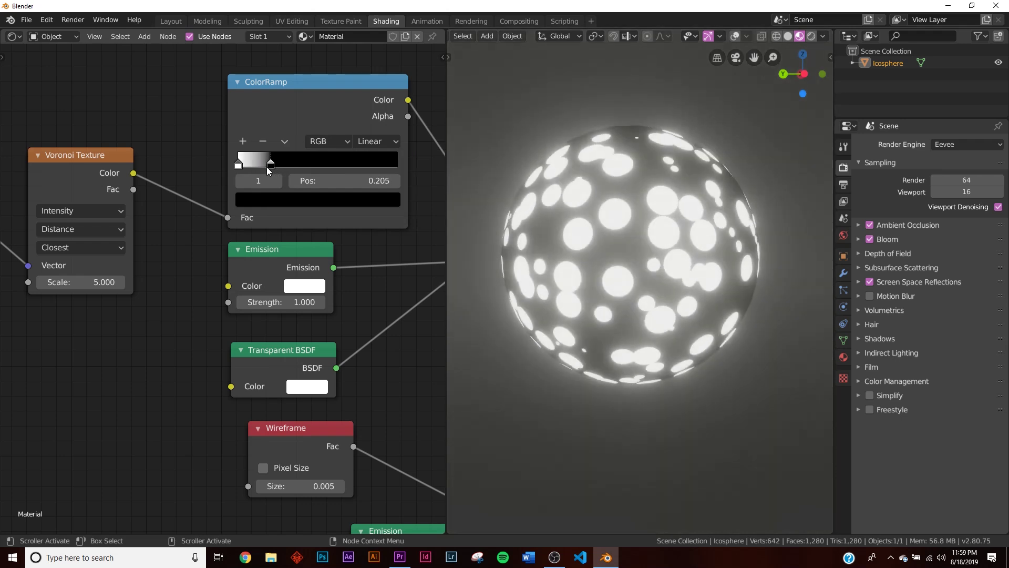
# Step: Set the Voronoi Texture's scale to 46.8 and move the ColorRamp's black stop to position 0.114
pyautogui.moveTo(84, 281); pyautogui.dragTo(143, 282)
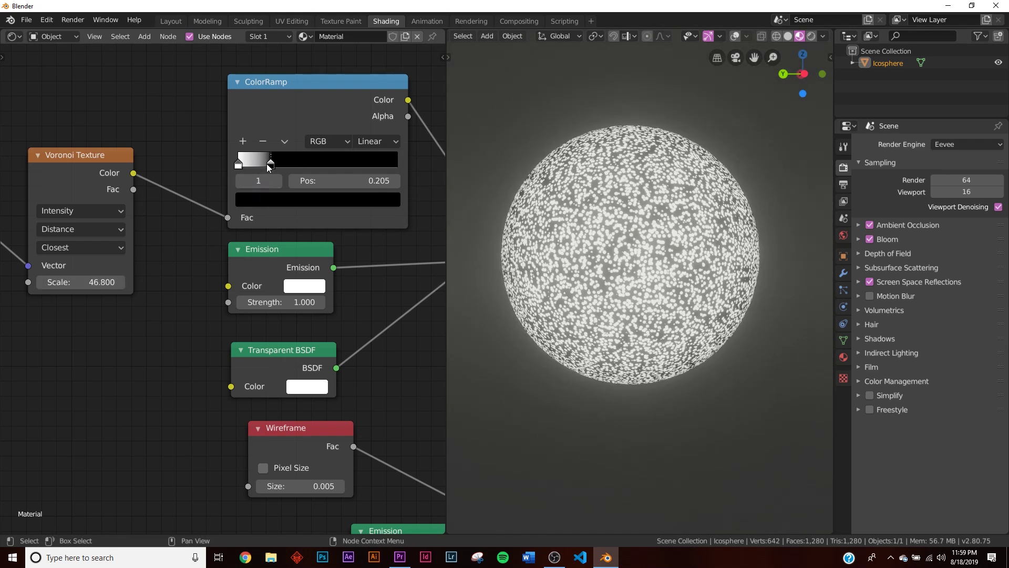
pyautogui.moveTo(266, 163); pyautogui.dragTo(252, 165)
pyautogui.press('Home')
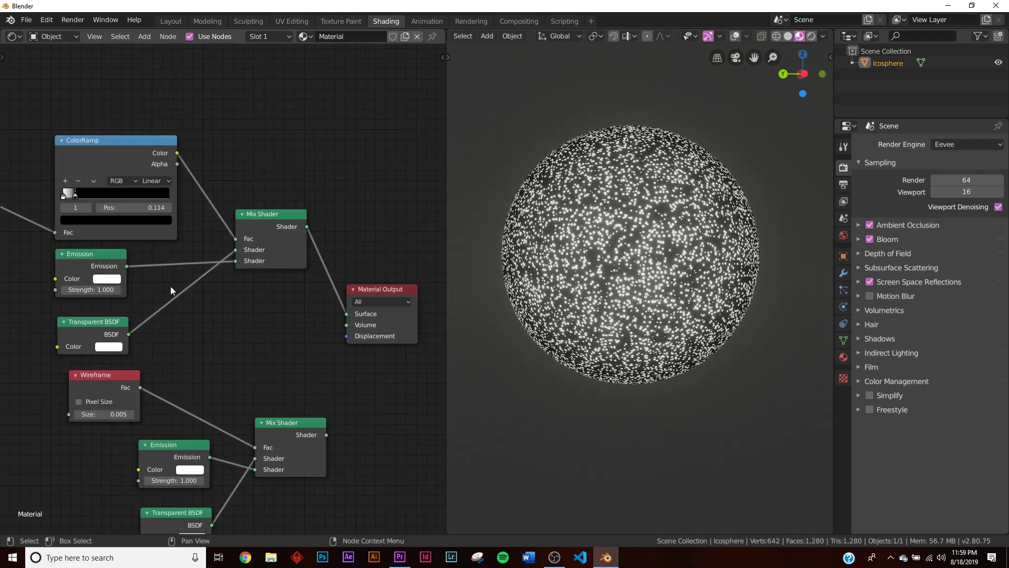
# Step: Move the Wireframe node close above its Emission node and shift the whole wireframe group under the Voronoi group
pyautogui.moveTo(171, 287); pyautogui.dragTo(188, 245, button='middle')
pyautogui.moveTo(295, 276); pyautogui.dragTo(406, 265, button='middle')
pyautogui.moveTo(171, 311); pyautogui.dragTo(234, 321)
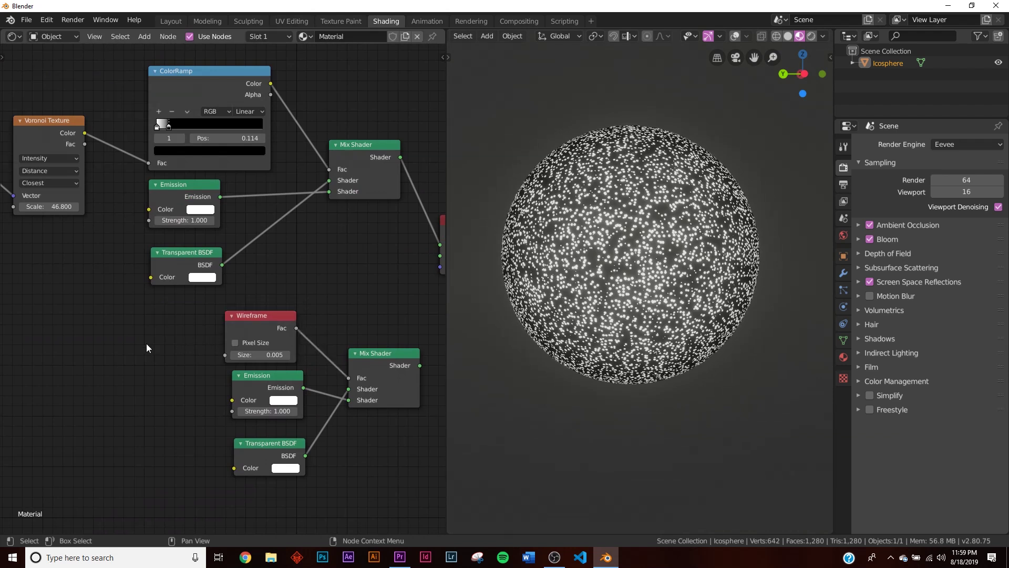
pyautogui.press('b')
pyautogui.moveTo(146, 342); pyautogui.dragTo(373, 453)
pyautogui.press('g')
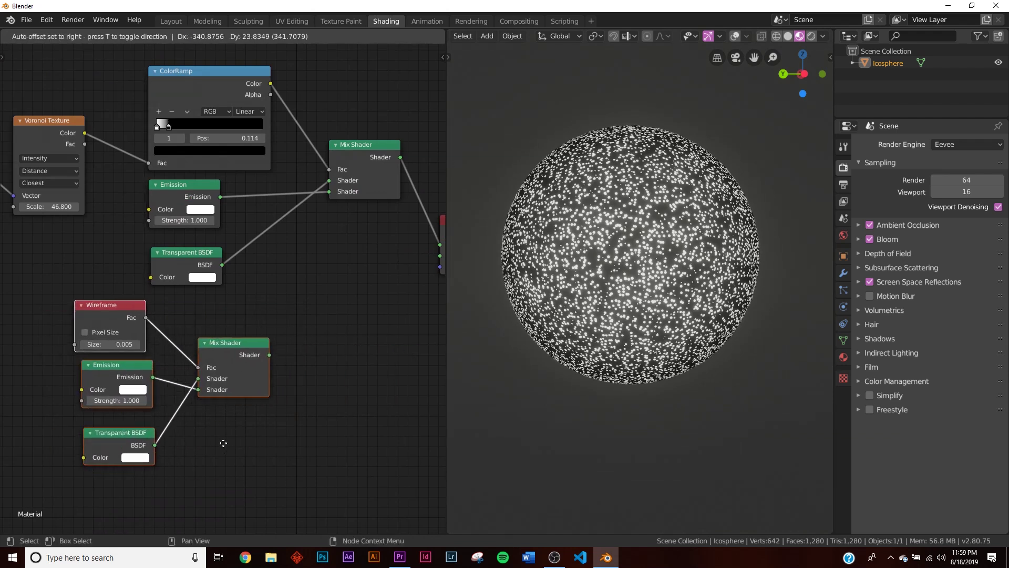
pyautogui.moveTo(280, 344); pyautogui.dragTo(239, 338, button='middle')
pyautogui.scroll(-5, 239, 337)
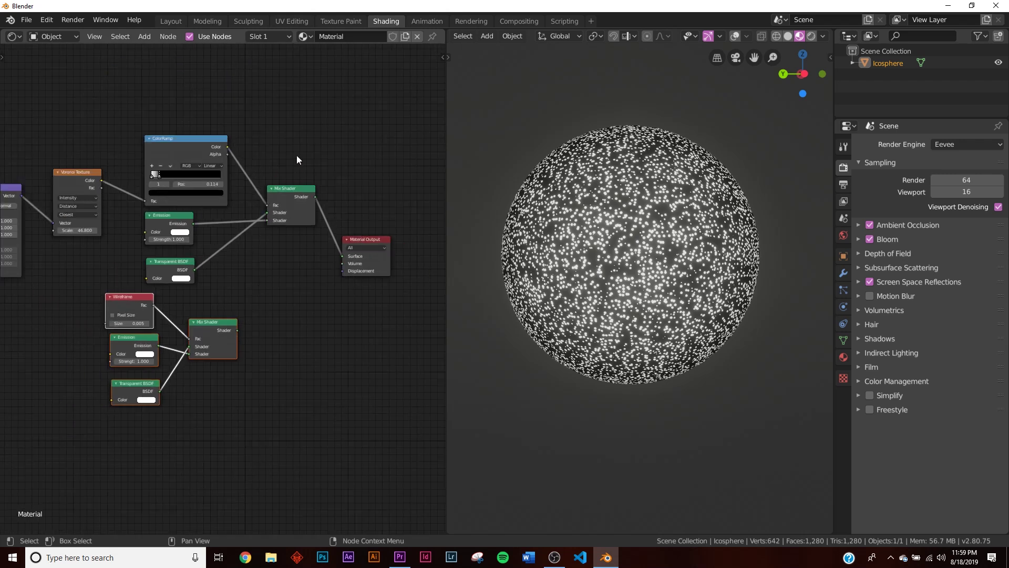
# Step: Shift all nodes except Material Output away from it to make room, and align the wireframe Mix Shader under the Voronoi one
pyautogui.moveTo(267, 189); pyautogui.dragTo(306, 169, button='middle')
pyautogui.scroll(-4, 90, 163)
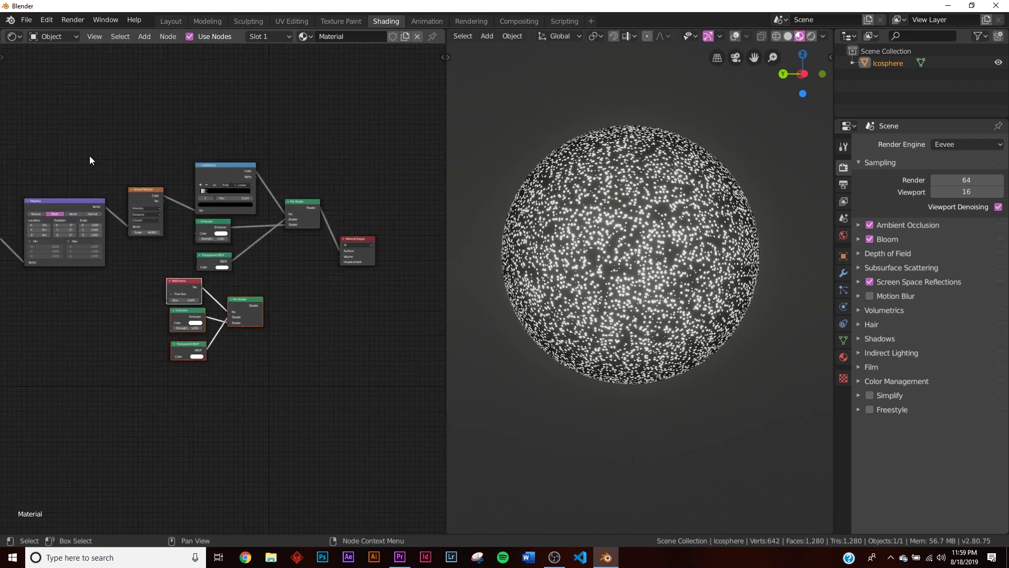
pyautogui.moveTo(90, 156); pyautogui.dragTo(150, 160, button='middle')
pyautogui.press('b')
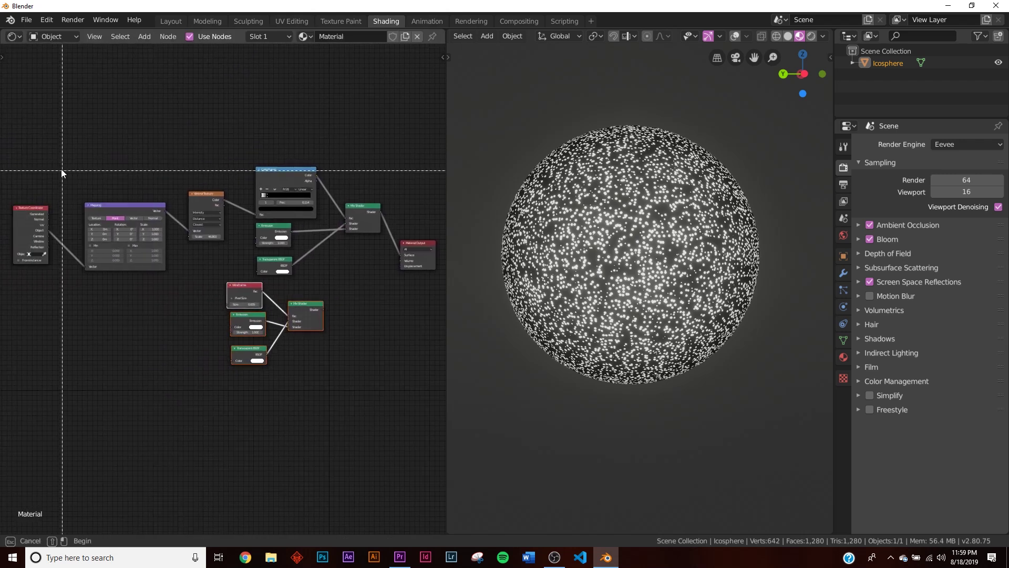
pyautogui.moveTo(49, 160); pyautogui.dragTo(358, 264)
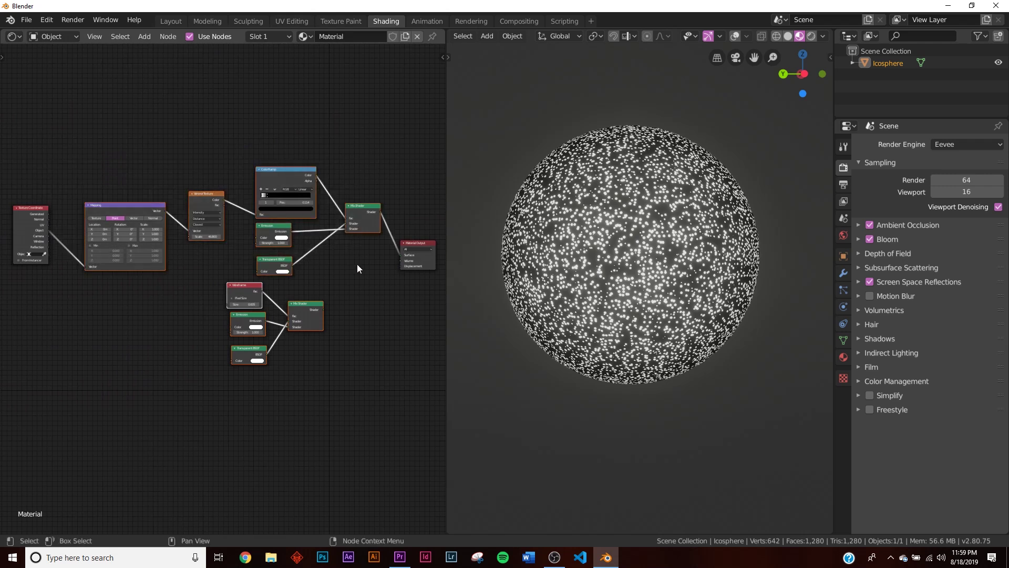
pyautogui.press('g')
pyautogui.scroll(4, 324, 266)
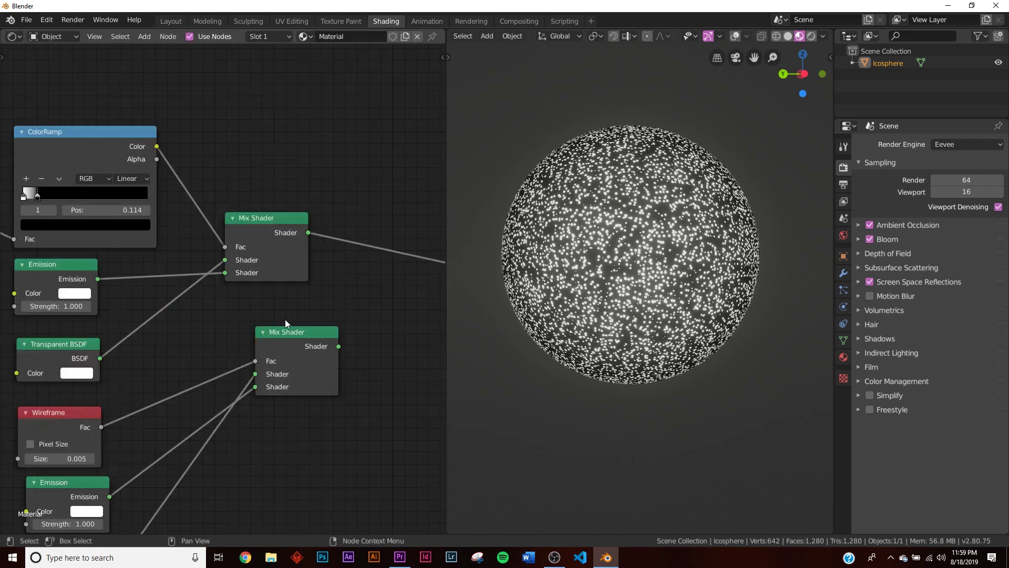
pyautogui.moveTo(256, 311); pyautogui.dragTo(255, 308)
pyautogui.moveTo(293, 288); pyautogui.dragTo(247, 305, button='middle')
# Step: Insert a duplicate Mix Shader before the Material Output, combining the Voronoi Mix Shader first and the wireframe Mix Shader second
pyautogui.moveTo(329, 222); pyautogui.dragTo(302, 223, button='middle')
pyautogui.click(195, 231)
pyautogui.click(167, 251)
pyautogui.hotkey('shift', 'd')
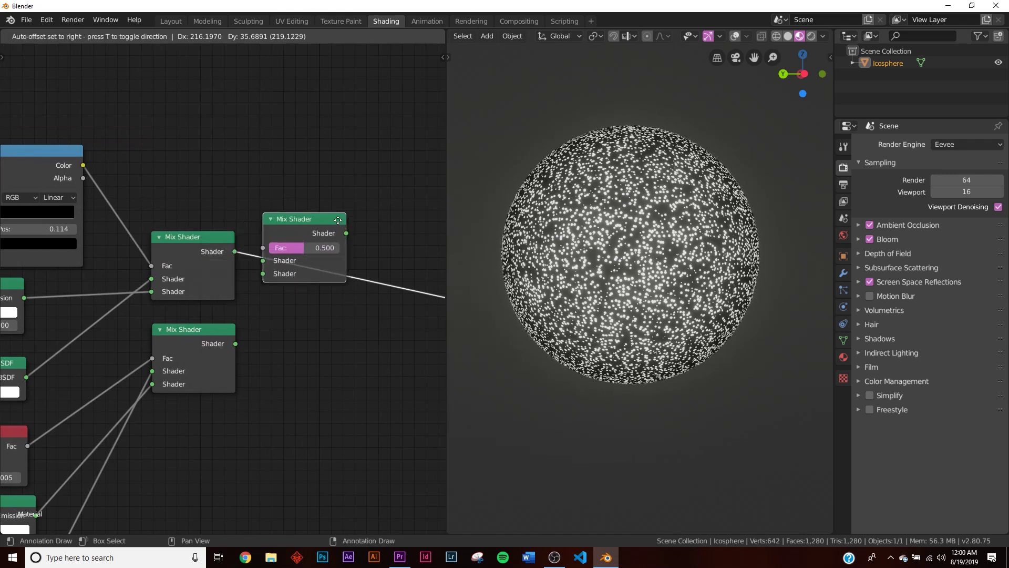
pyautogui.click(357, 304)
pyautogui.moveTo(242, 341); pyautogui.dragTo(308, 316)
pyautogui.moveTo(342, 272); pyautogui.dragTo(355, 169)
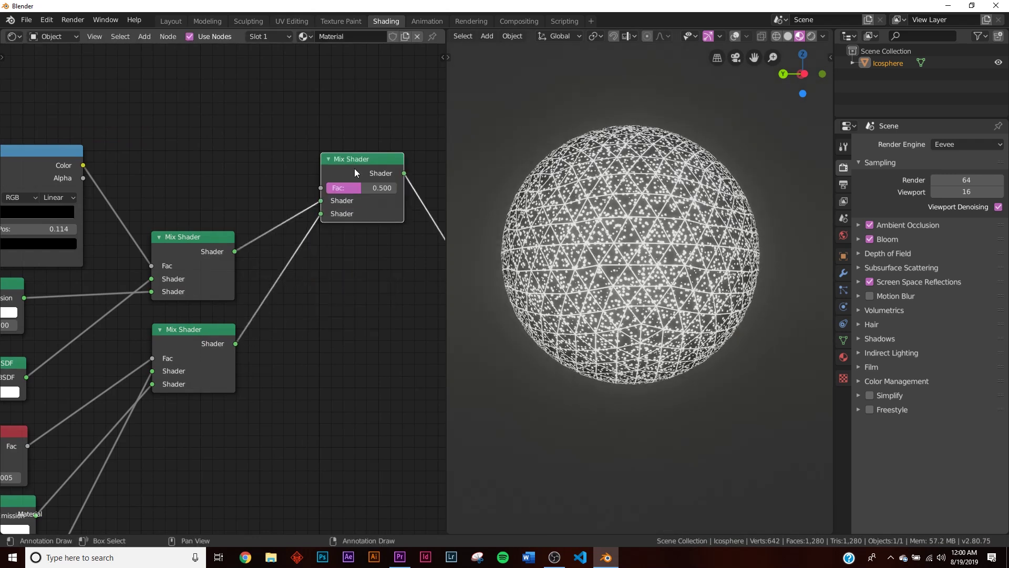
# Step: Add a Noise Texture node and connect its Color output to the Fac input of the final Mix Shader
pyautogui.hotkey('shift', 'a')
pyautogui.click(270, 155)
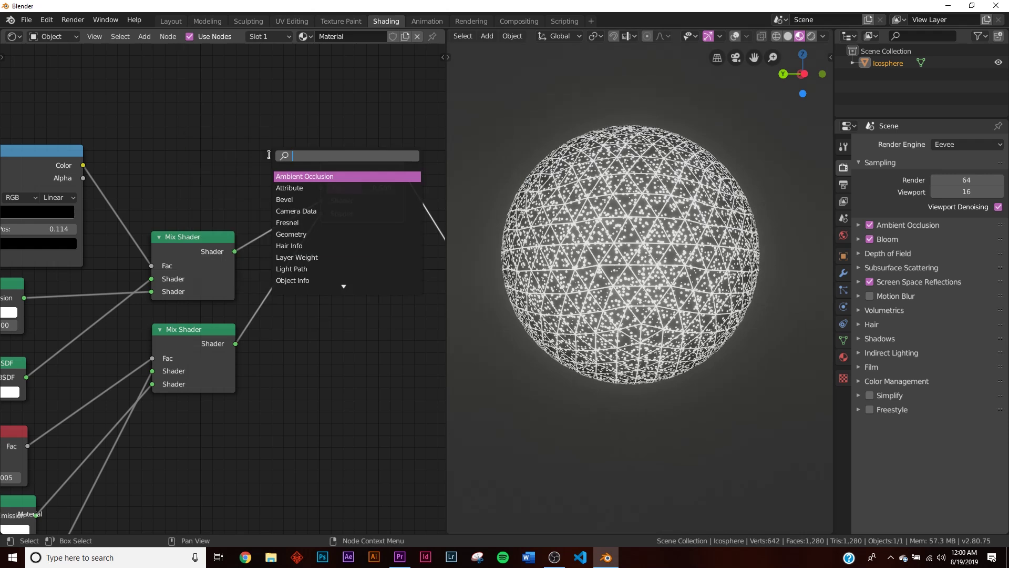
pyautogui.write('noi')
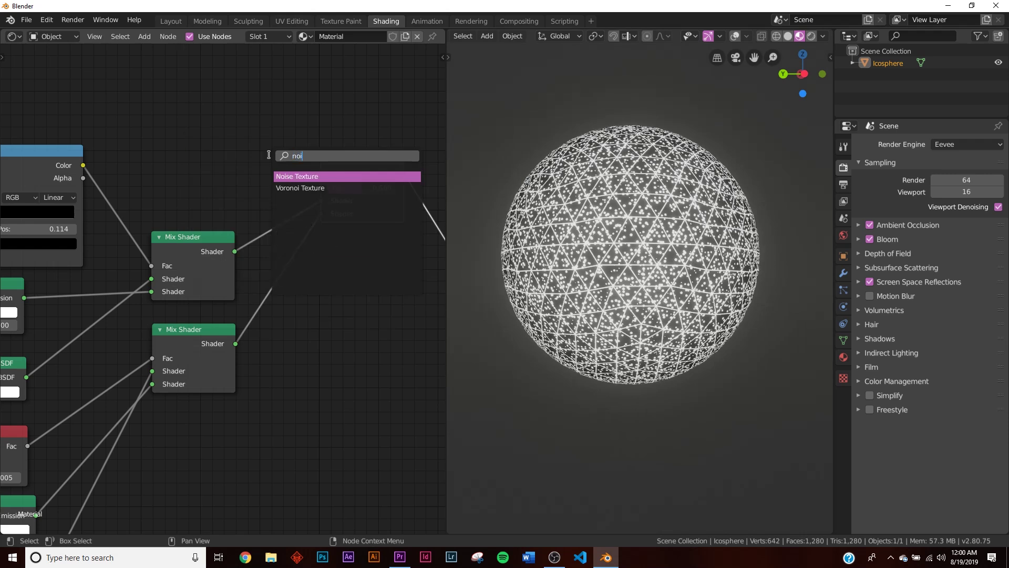
pyautogui.click(310, 176)
pyautogui.click(311, 135)
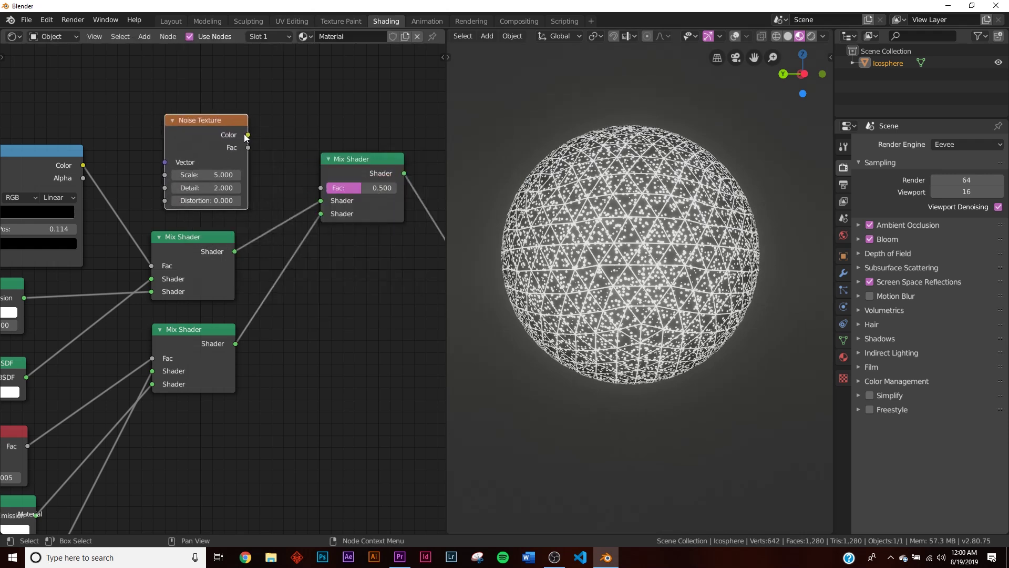
pyautogui.moveTo(247, 135); pyautogui.dragTo(269, 142)
pyautogui.moveTo(310, 182); pyautogui.dragTo(313, 187)
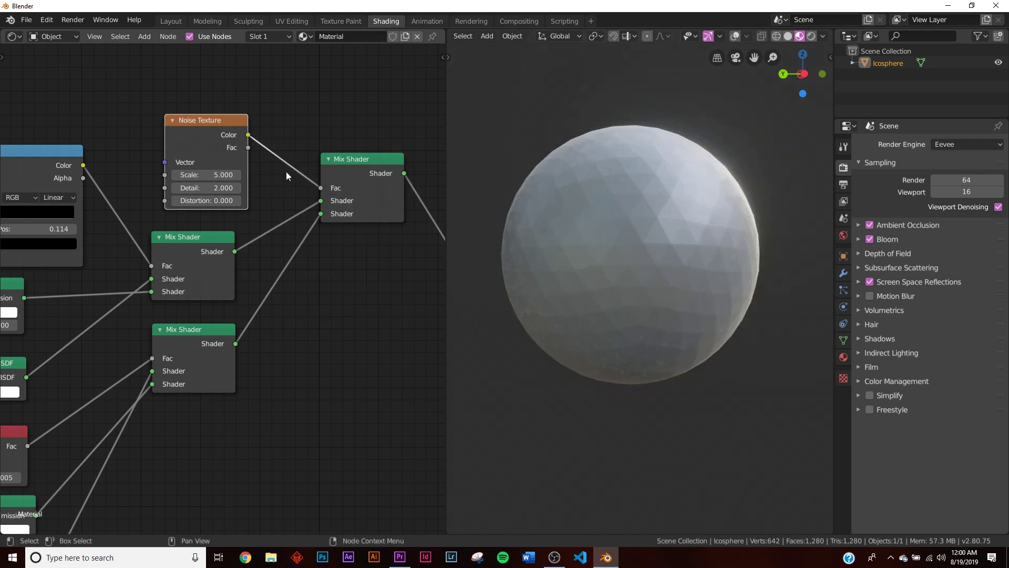
# Step: Connect the Mapping node's Vector output to the Noise Texture's Vector input
pyautogui.moveTo(259, 201); pyautogui.dragTo(359, 195, button='middle')
pyautogui.scroll(-4, 327, 197)
pyautogui.moveTo(222, 213); pyautogui.dragTo(342, 172, button='middle')
pyautogui.scroll(-3, 172, 219)
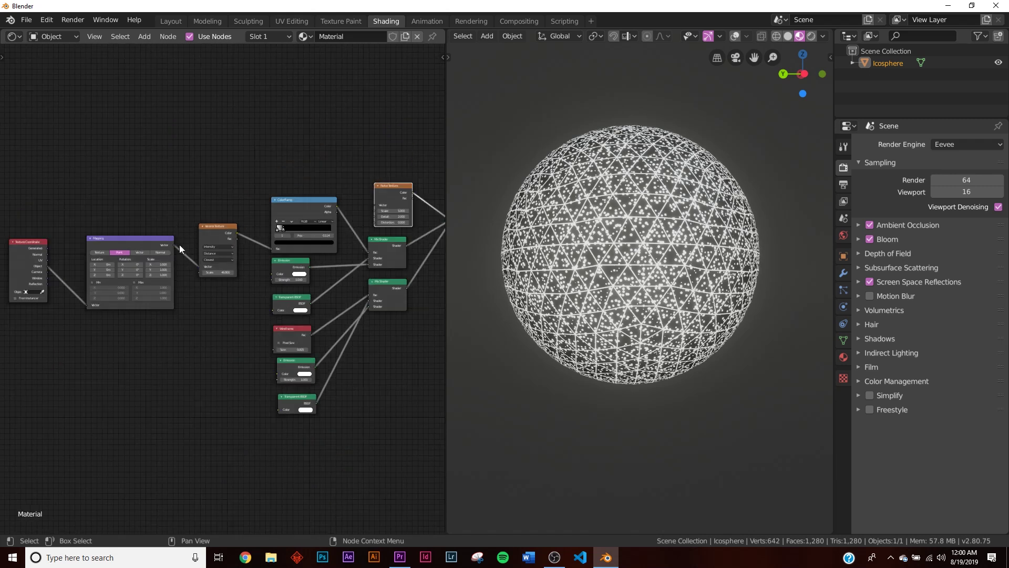
pyautogui.moveTo(174, 245)
pyautogui.mouseDown()
pyautogui.moveTo(368, 191)
pyautogui.moveTo(383, 205)
pyautogui.mouseUp()
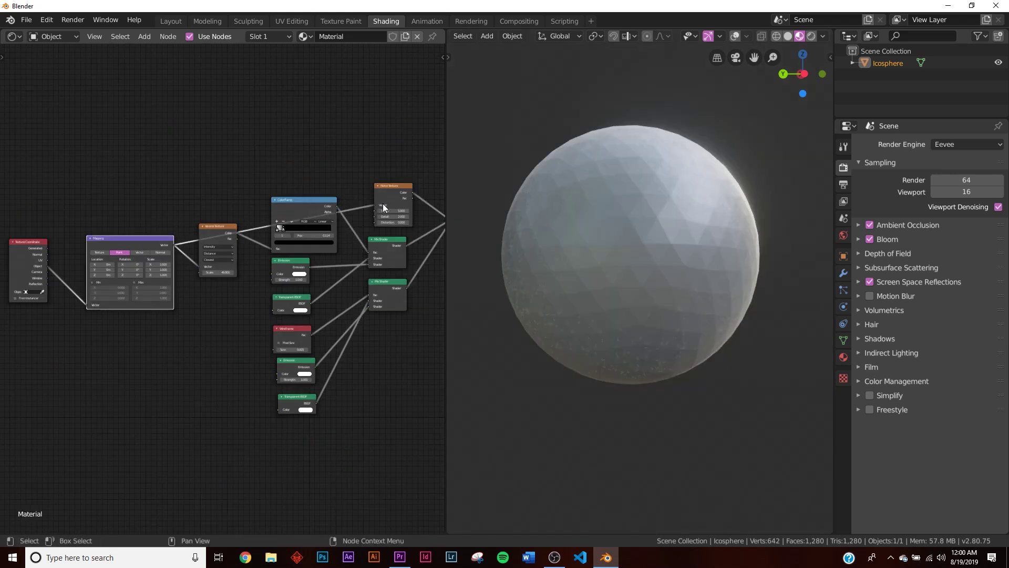
# Step: Insert a ColorRamp between the Noise Texture and the final Mix Shader, and place it above the link lines
pyautogui.moveTo(384, 205); pyautogui.dragTo(344, 203, button='middle')
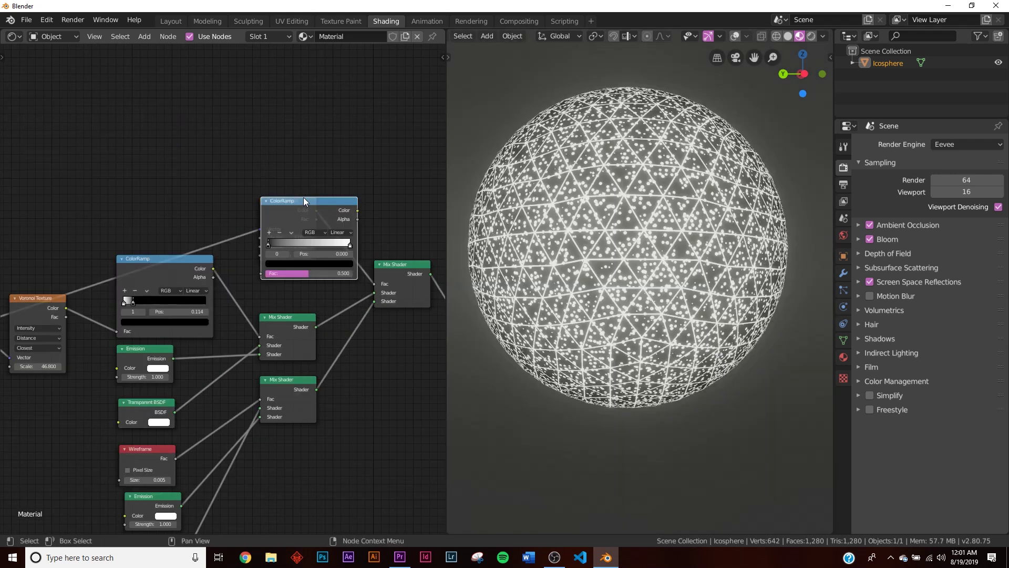
pyautogui.moveTo(304, 198); pyautogui.dragTo(308, 229)
pyautogui.moveTo(349, 240); pyautogui.dragTo(192, 171, button='middle')
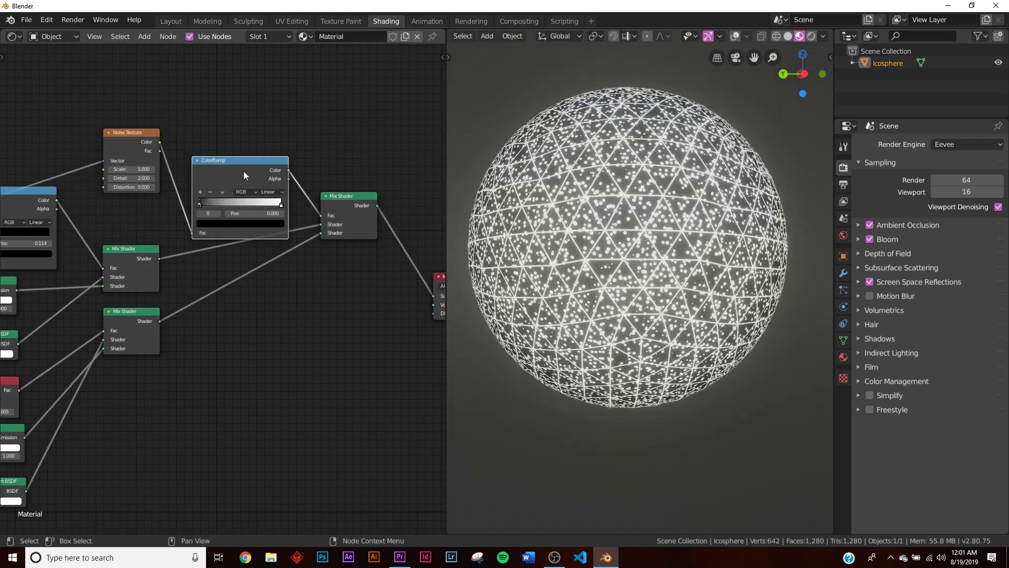
pyautogui.moveTo(244, 171); pyautogui.dragTo(243, 129)
# Step: Move the noise ColorRamp's black stop to position 0.461 and its white stop to 0.531, and check the pattern on the sphere
pyautogui.scroll(2, 216, 135)
pyautogui.moveTo(185, 103)
pyautogui.mouseDown()
pyautogui.moveTo(280, 102)
pyautogui.moveTo(172, 109)
pyautogui.mouseUp()
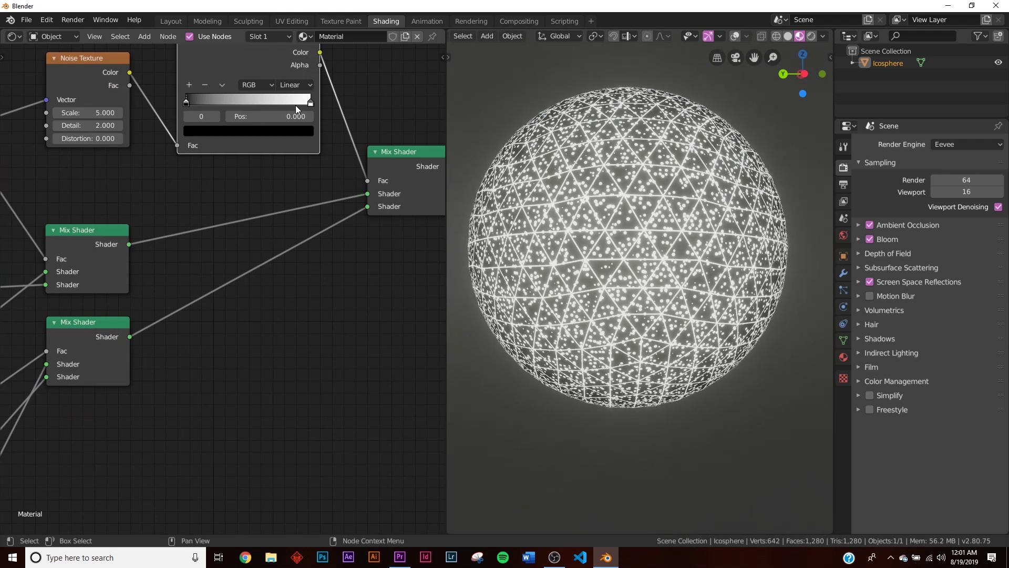
pyautogui.moveTo(310, 103); pyautogui.dragTo(348, 109)
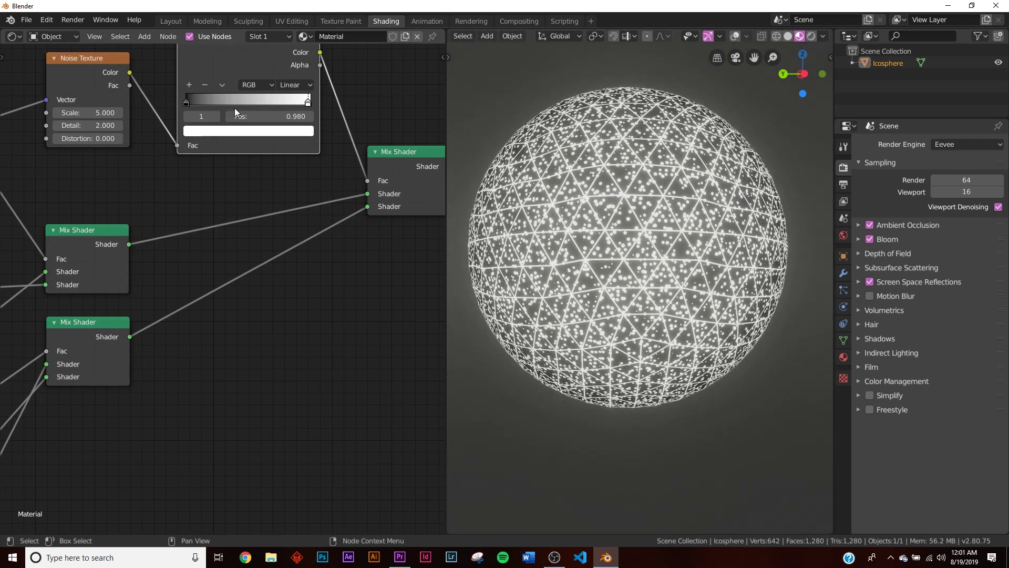
pyautogui.moveTo(185, 104); pyautogui.dragTo(251, 99)
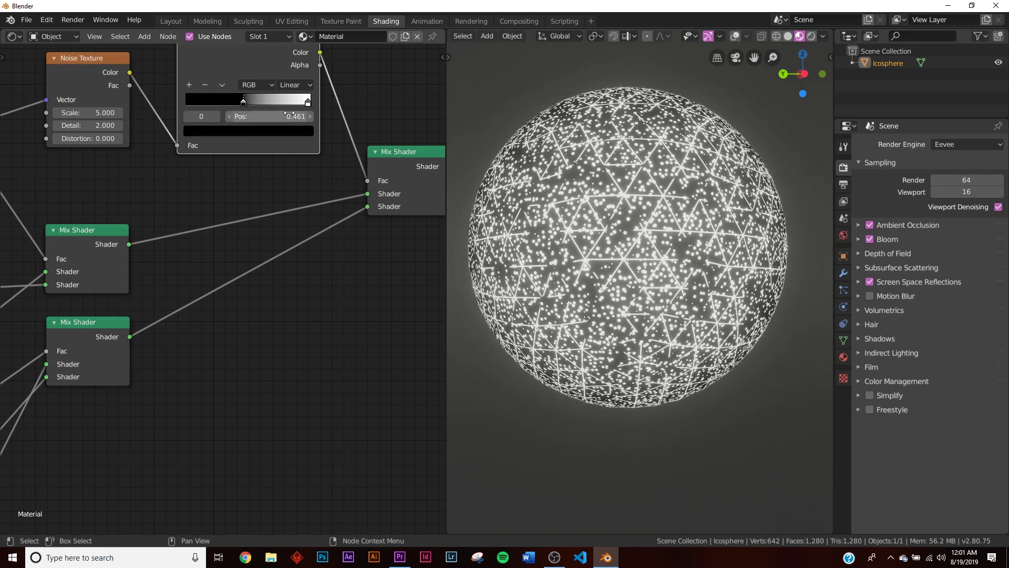
pyautogui.moveTo(651, 202); pyautogui.dragTo(610, 192, button='middle')
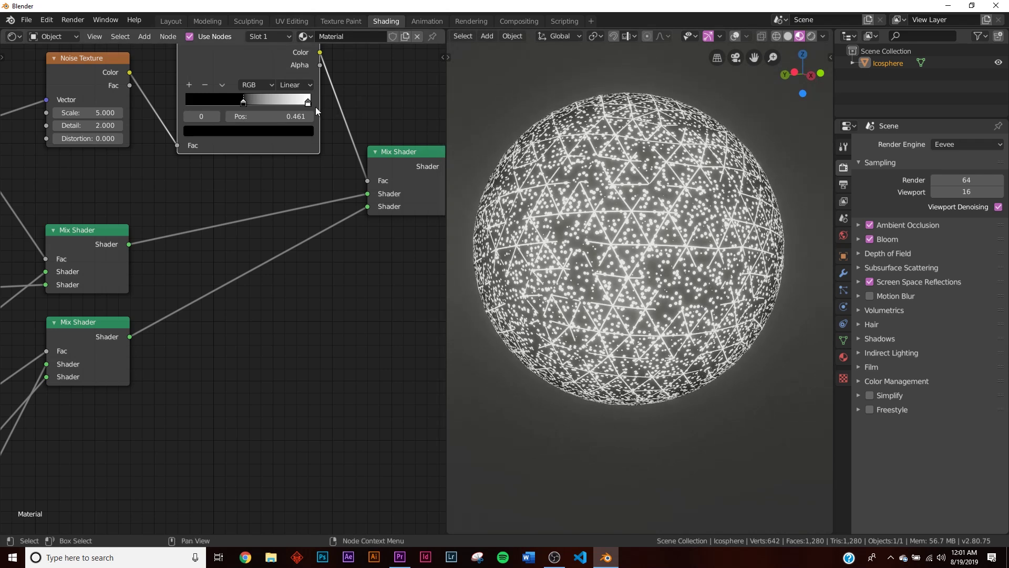
pyautogui.moveTo(307, 102); pyautogui.dragTo(246, 107)
pyautogui.moveTo(604, 273); pyautogui.dragTo(663, 237, button='middle')
pyautogui.scroll(-6, 662, 314)
pyautogui.scroll(8, 620, 322)
pyautogui.scroll(-3, 664, 238)
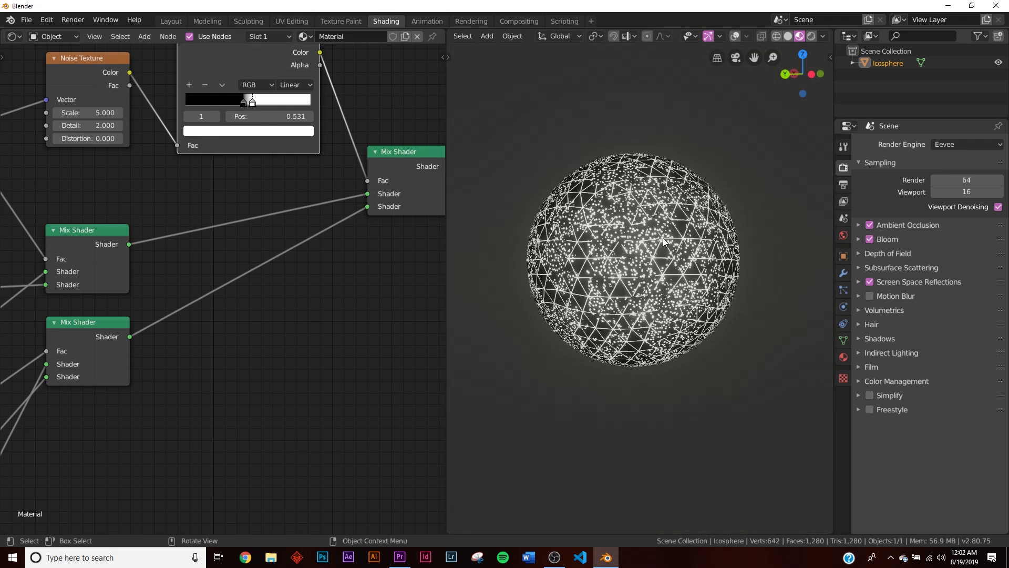
pyautogui.scroll(3, 665, 277)
# Step: Set the material's blend mode to Alpha Clip and check the see-through sphere from another angle
pyautogui.click(843, 357)
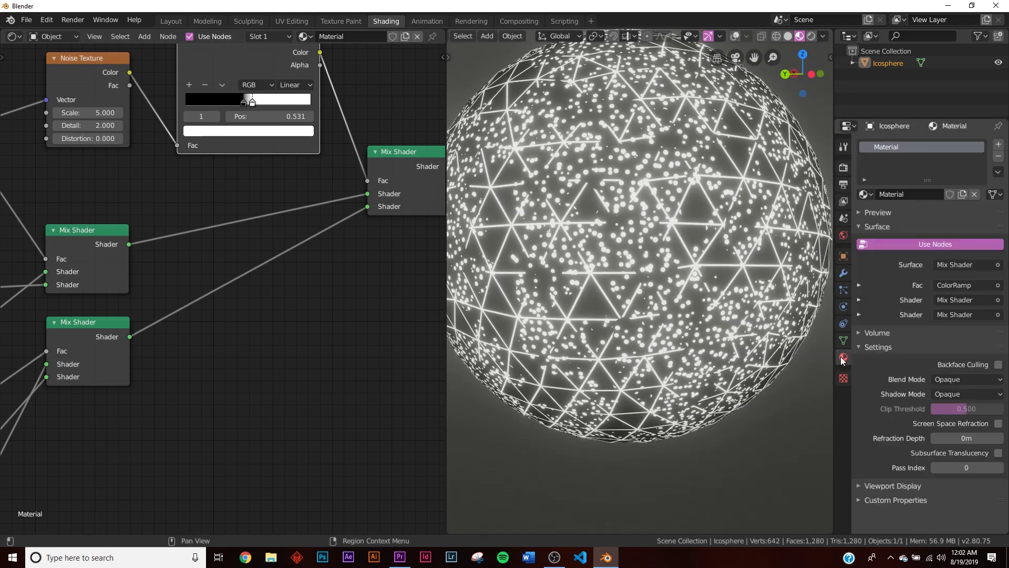
pyautogui.click(954, 380)
pyautogui.click(960, 379)
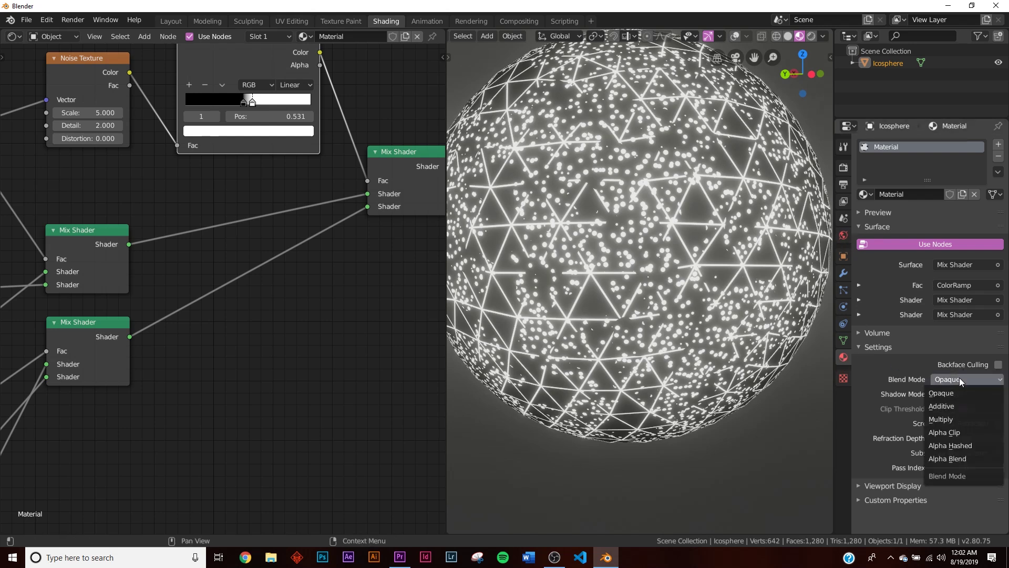
pyautogui.click(958, 425)
pyautogui.moveTo(682, 293); pyautogui.dragTo(616, 298, button='middle')
# Step: Change the colour of the Voronoi group's Emission node to a bright light blue, hex 00B9FF
pyautogui.moveTo(60, 340); pyautogui.dragTo(295, 288, button='middle')
pyautogui.moveTo(114, 324); pyautogui.dragTo(223, 217, button='middle')
pyautogui.click(236, 151)
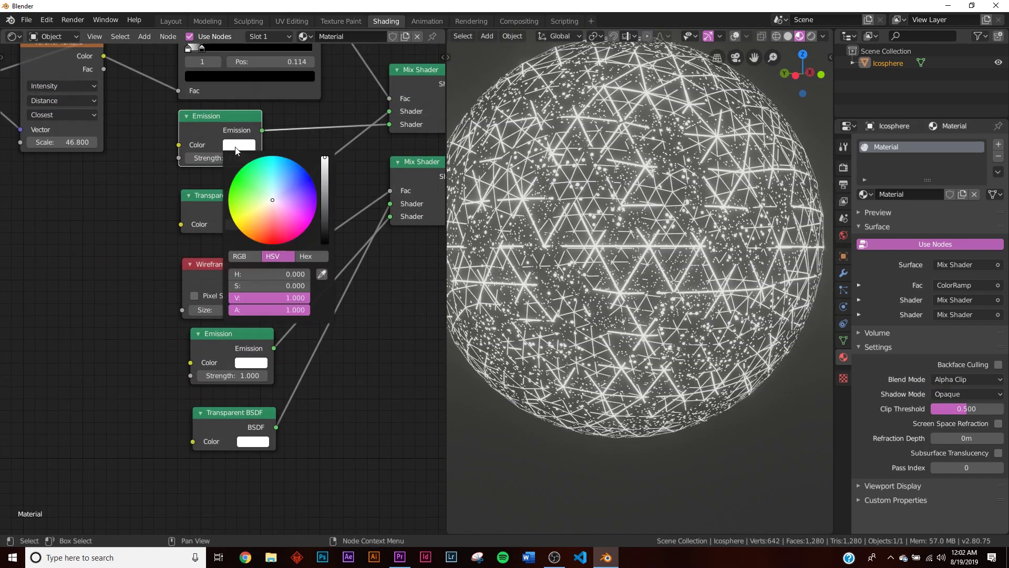
pyautogui.click(299, 164)
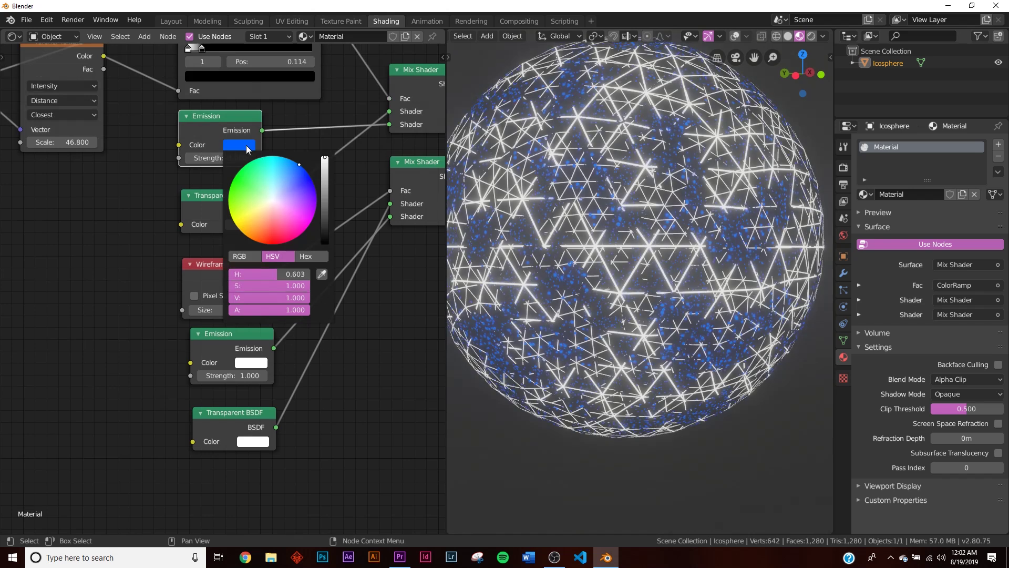
pyautogui.moveTo(307, 169); pyautogui.dragTo(286, 157)
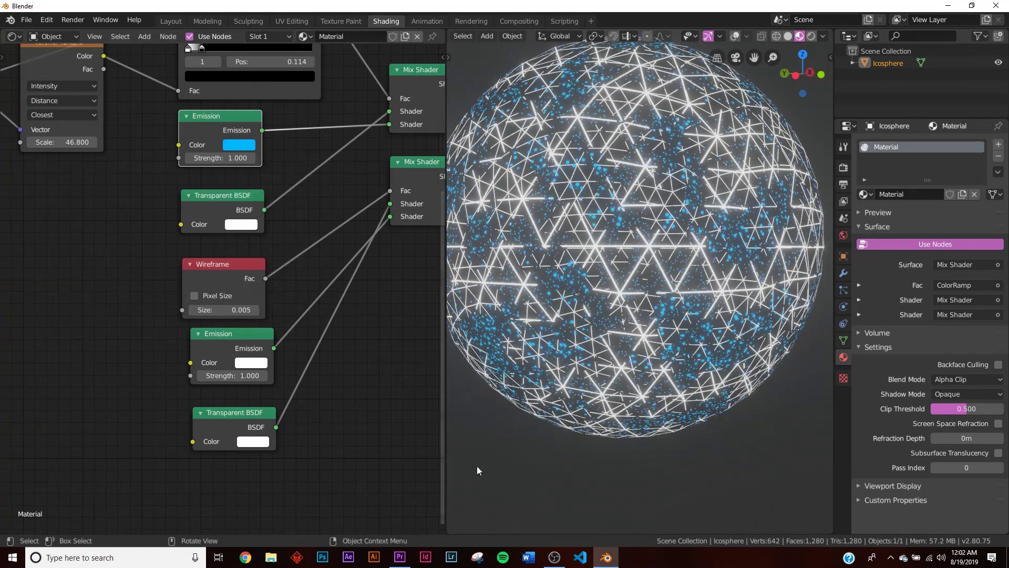
# Step: Copy the Voronoi Emission's hex colour 00B9FF to the wireframe group's Emission node
pyautogui.click(228, 152)
pyautogui.click(304, 257)
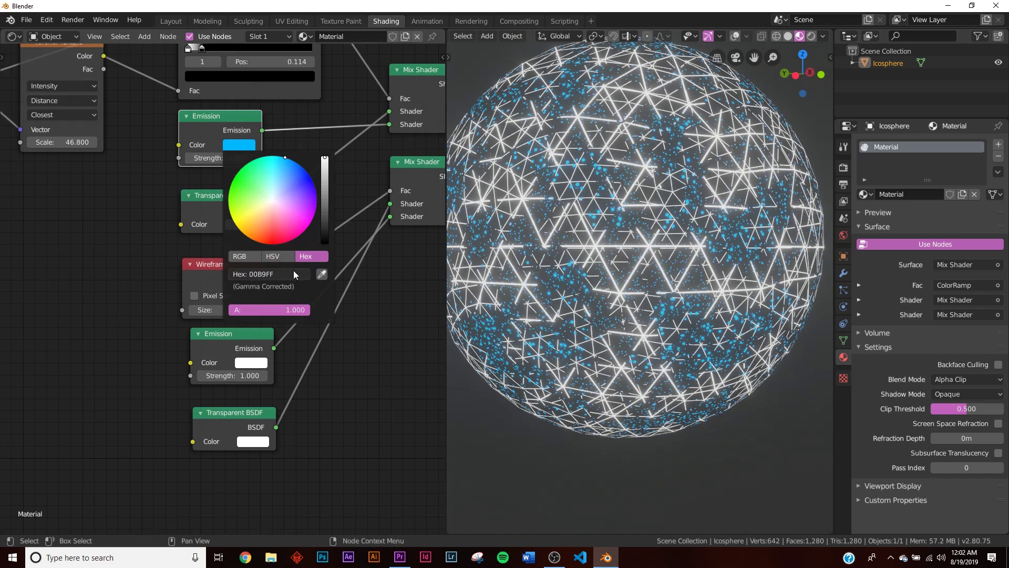
pyautogui.click(256, 364)
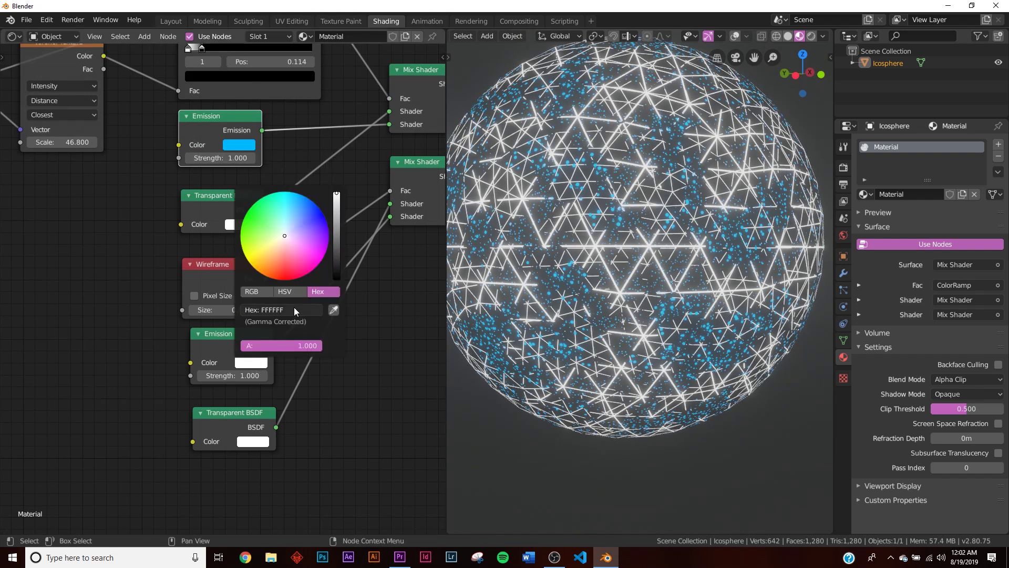
pyautogui.click(297, 310)
pyautogui.write('00B9FF')
pyautogui.press('Return')
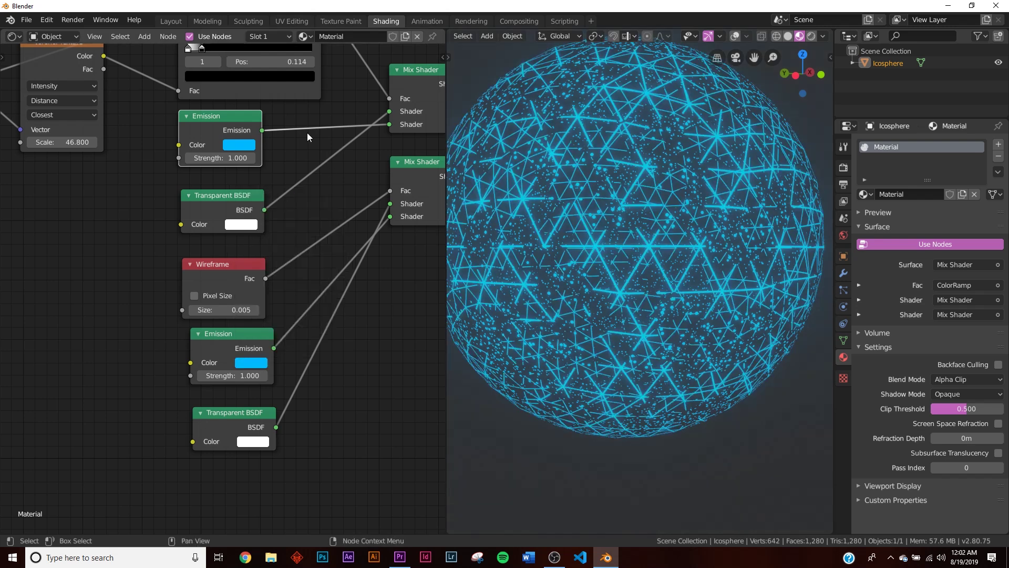
# Step: Set the strength of both Emission nodes to 2
pyautogui.moveTo(231, 158); pyautogui.dragTo(230, 160)
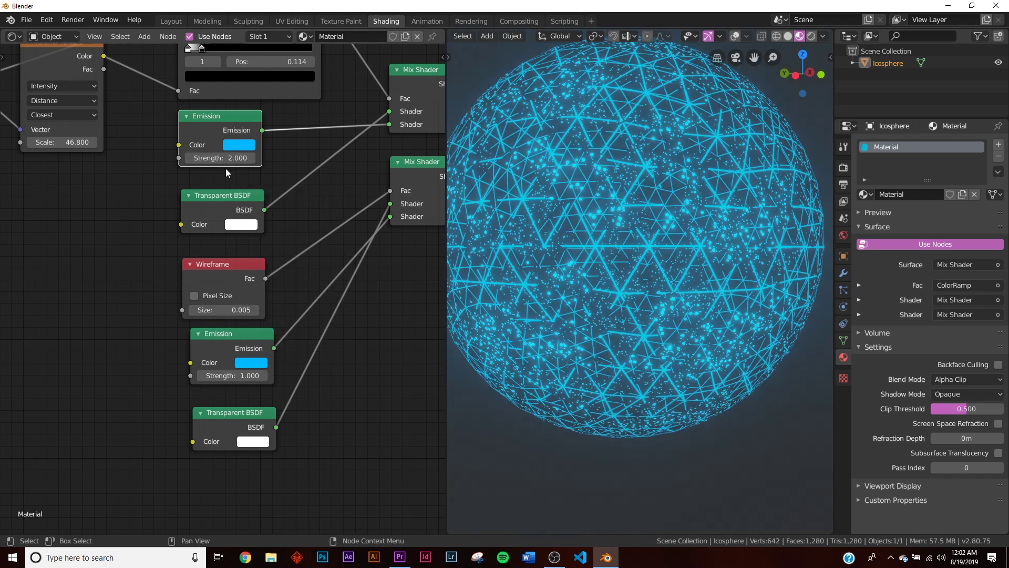
pyautogui.click(236, 374)
pyautogui.write('2')
pyautogui.press('Return')
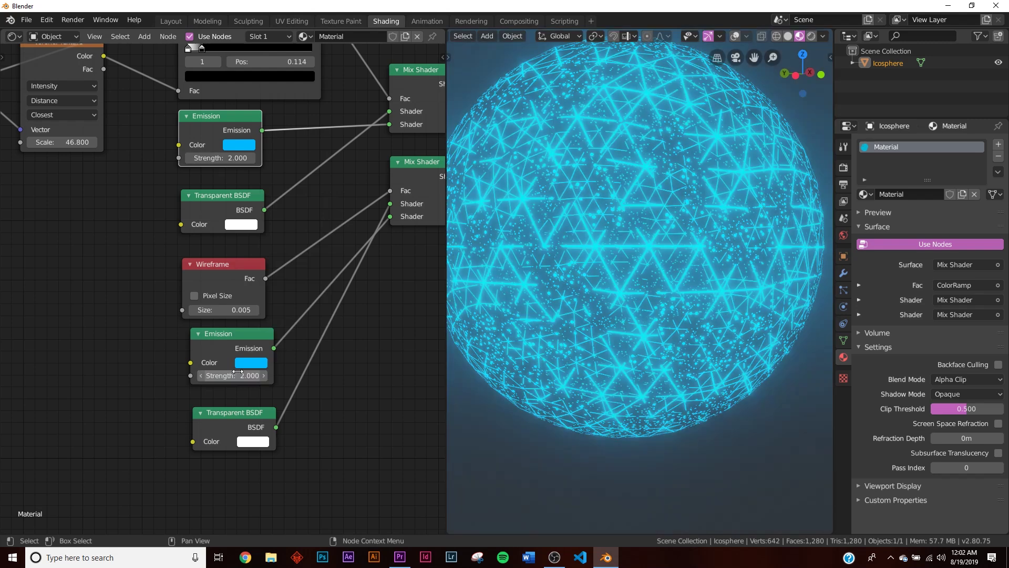
# Step: Widen the noise ColorRamp's transition by moving the white stop to 0.705 and the black stop to 0.378
pyautogui.scroll(-5, 687, 334)
pyautogui.moveTo(642, 310)
pyautogui.mouseDown(button='middle')
pyautogui.moveTo(686, 332)
pyautogui.moveTo(628, 317)
pyautogui.mouseUp(button='middle')
pyautogui.scroll(6, 686, 327)
pyautogui.scroll(-2, 686, 327)
pyautogui.moveTo(327, 216); pyautogui.dragTo(271, 490, button='middle')
pyautogui.moveTo(361, 246); pyautogui.dragTo(189, 231, button='middle')
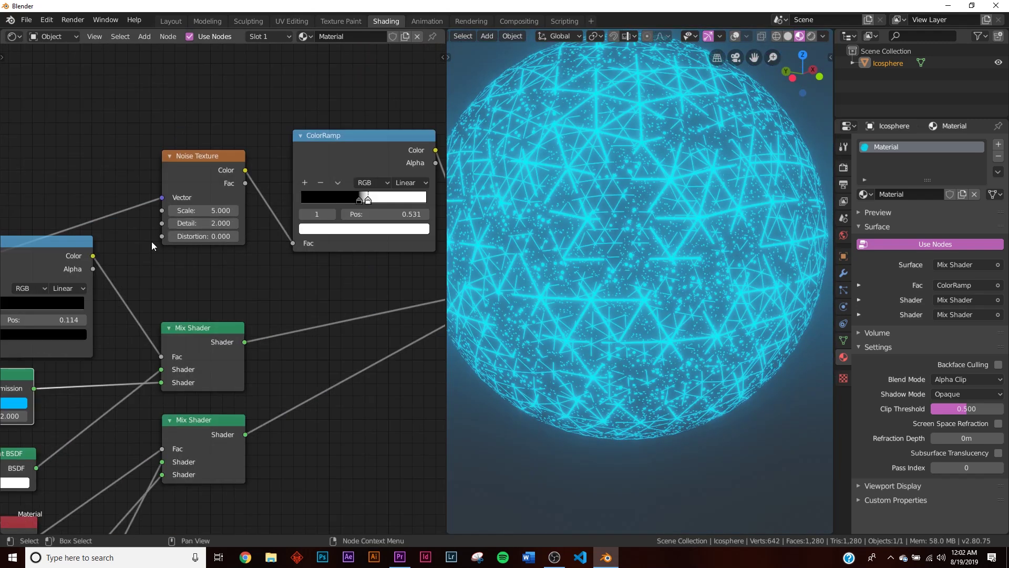
pyautogui.moveTo(369, 214); pyautogui.dragTo(232, 225, button='middle')
pyautogui.scroll(5, 232, 225)
pyautogui.moveTo(330, 204); pyautogui.dragTo(349, 262, button='middle')
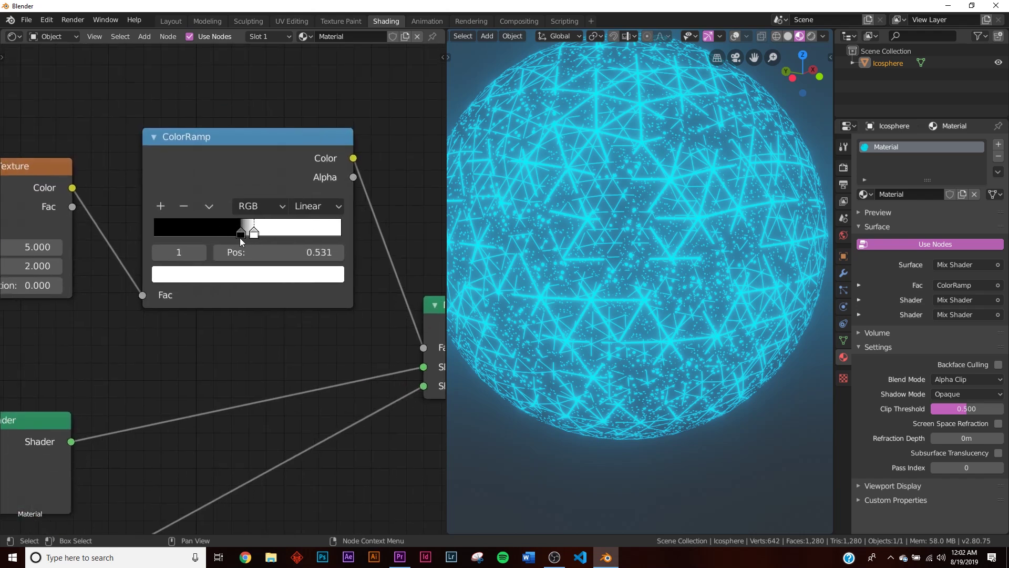
pyautogui.moveTo(241, 241); pyautogui.dragTo(288, 234)
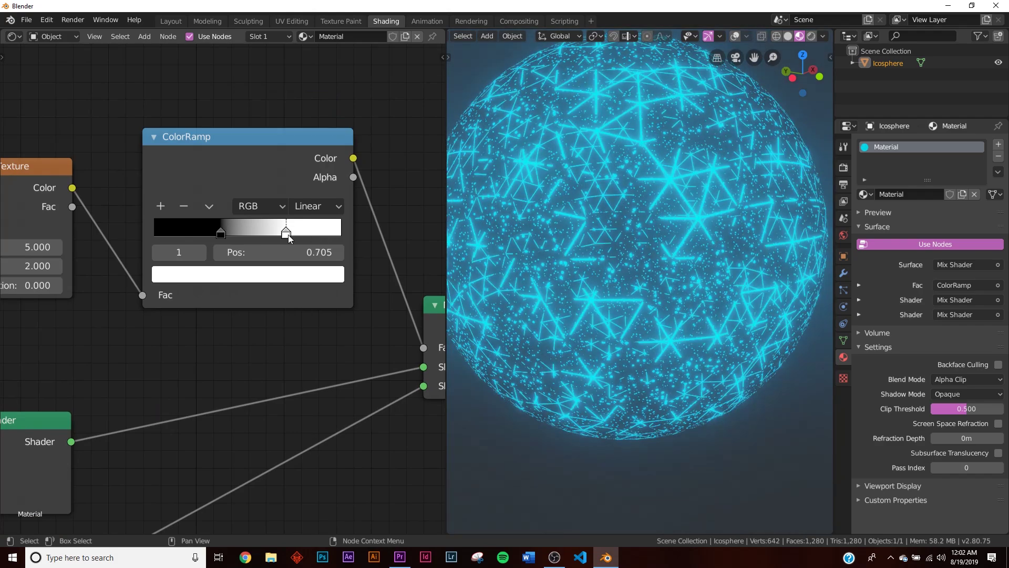
pyautogui.moveTo(221, 235)
pyautogui.mouseDown()
pyautogui.moveTo(178, 231)
pyautogui.moveTo(225, 233)
pyautogui.mouseUp()
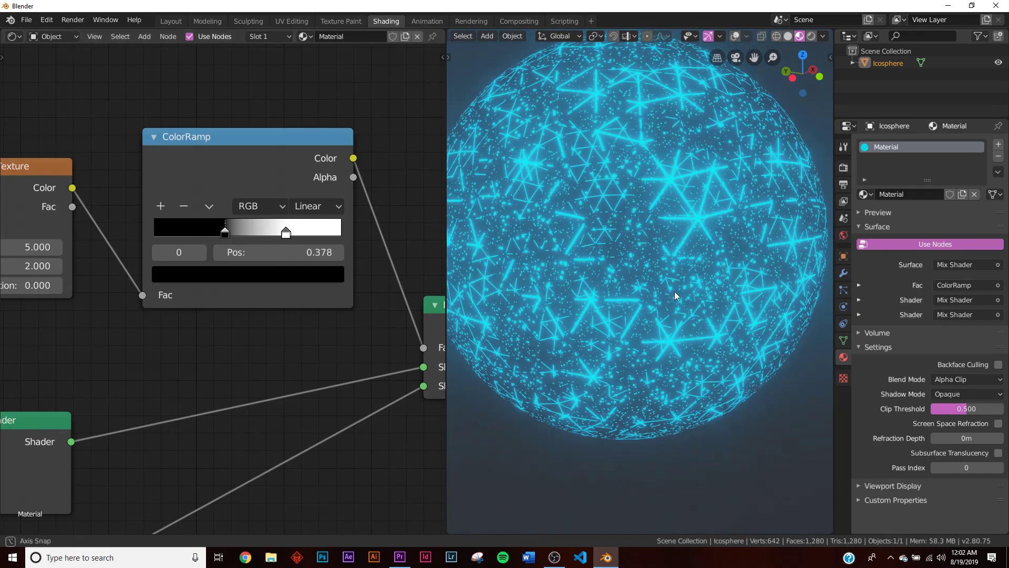
# Step: Inspect the sphere and fine-tune the noise ColorRamp's black stop to position 0.343
pyautogui.moveTo(674, 292); pyautogui.dragTo(550, 275, button='middle')
pyautogui.scroll(-3, 550, 274)
pyautogui.moveTo(603, 254); pyautogui.dragTo(547, 284, button='middle')
pyautogui.moveTo(225, 234)
pyautogui.mouseDown()
pyautogui.moveTo(198, 235)
pyautogui.moveTo(218, 238)
pyautogui.mouseUp()
pyautogui.moveTo(573, 277); pyautogui.dragTo(631, 270, button='middle')
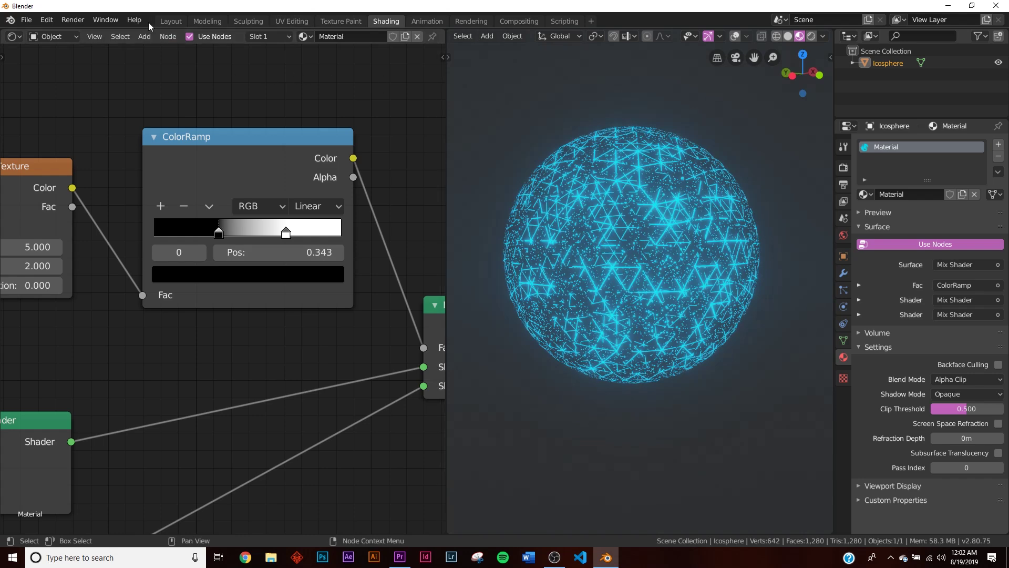
# Step: Switch to the Layout workspace and display the sphere in Rendered viewport shading
pyautogui.click(170, 21)
pyautogui.press('z')
pyautogui.click(497, 186)
pyautogui.moveTo(410, 284)
pyautogui.mouseDown(button='middle')
pyautogui.moveTo(428, 266)
pyautogui.moveTo(500, 263)
pyautogui.mouseUp(button='middle')
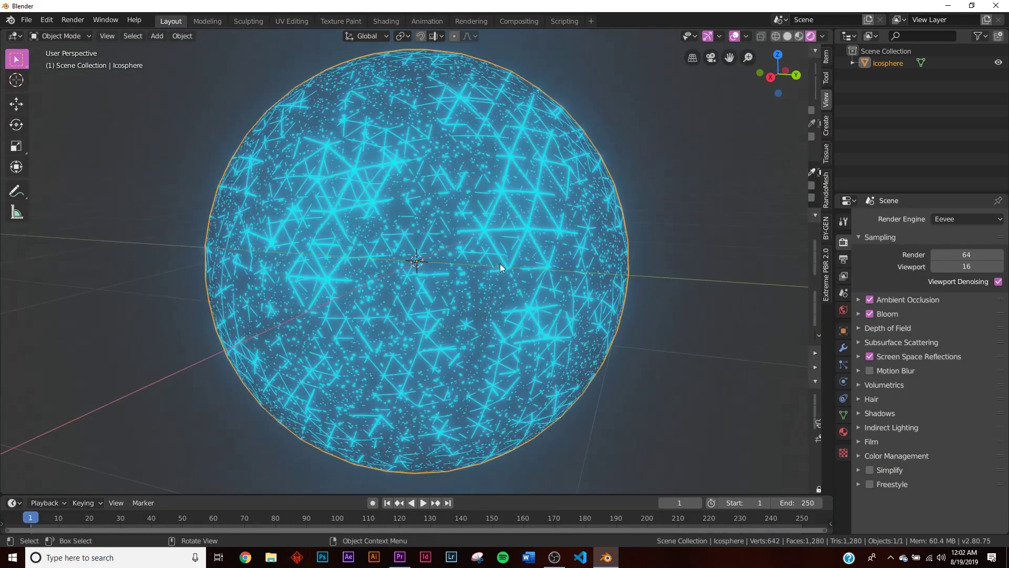
# Step: Set the world background colour to black and hide the viewport overlays to view the glowing sphere
pyautogui.click(843, 310)
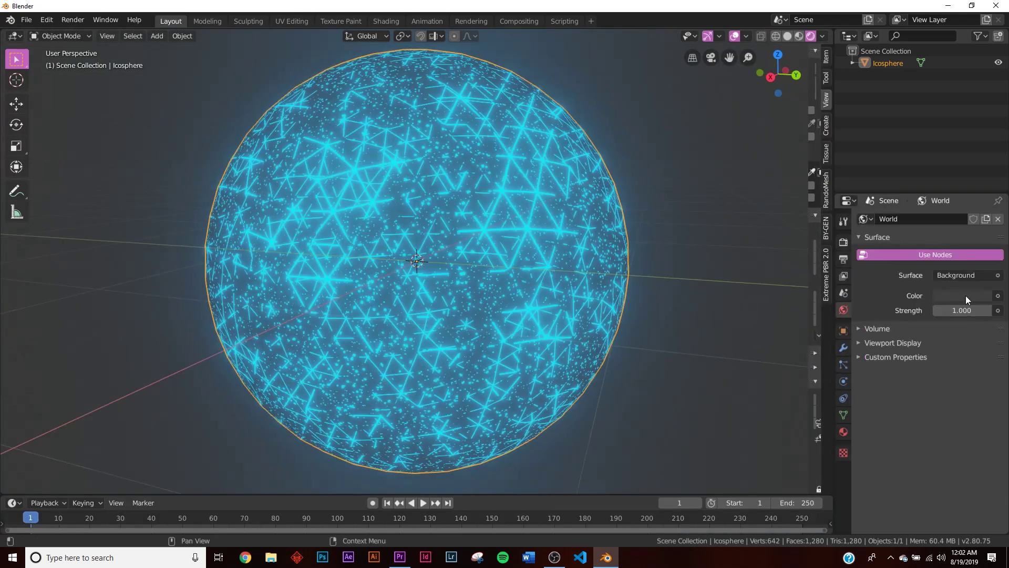
pyautogui.click(967, 293)
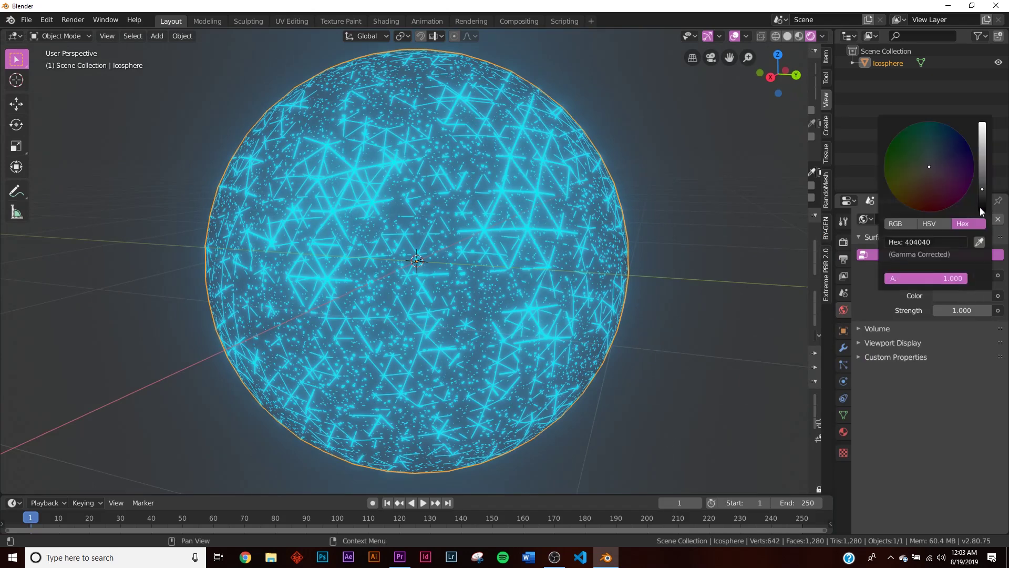
pyautogui.click(980, 207)
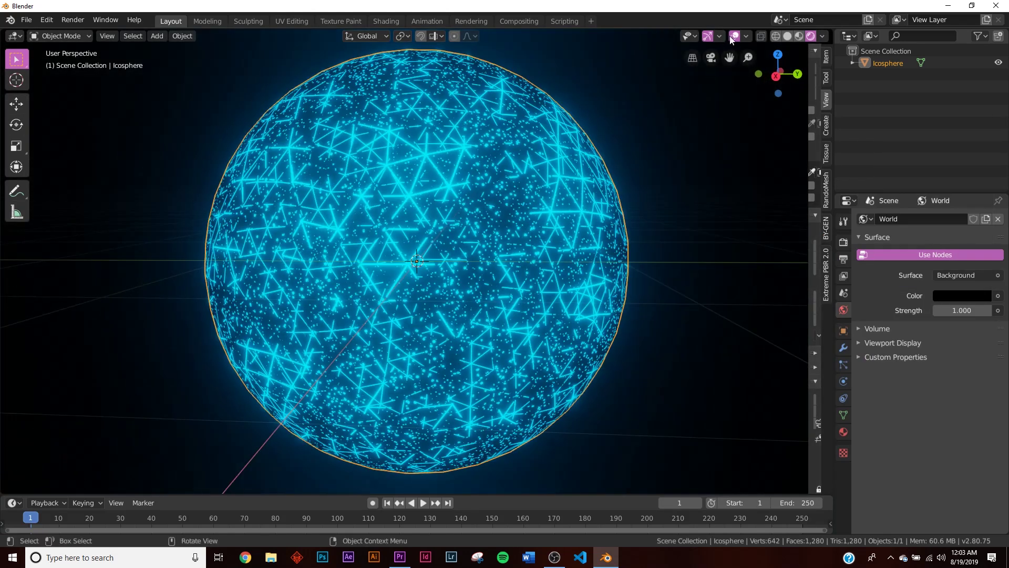
pyautogui.click(731, 36)
pyautogui.moveTo(713, 207); pyautogui.dragTo(547, 294, button='middle')
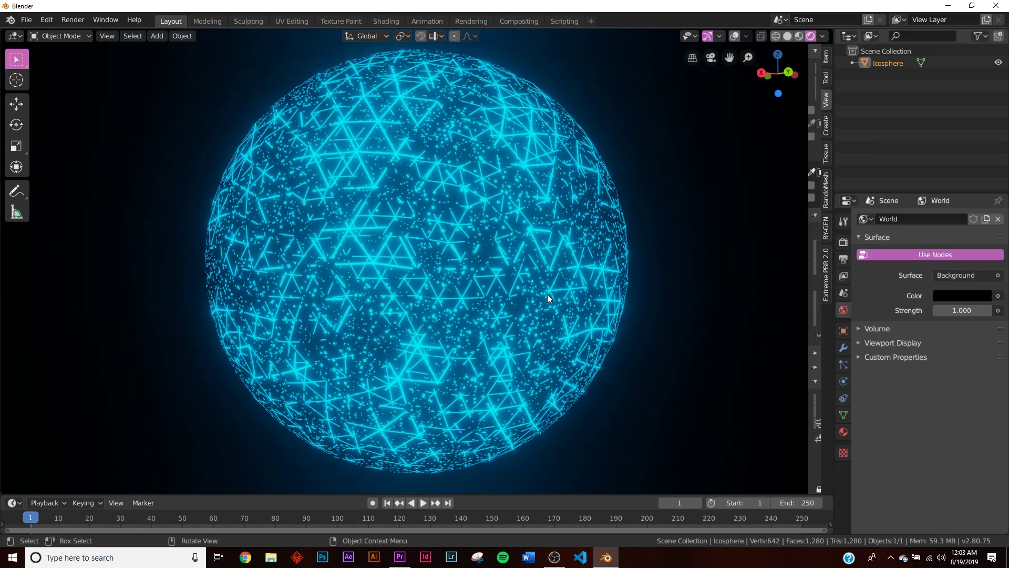